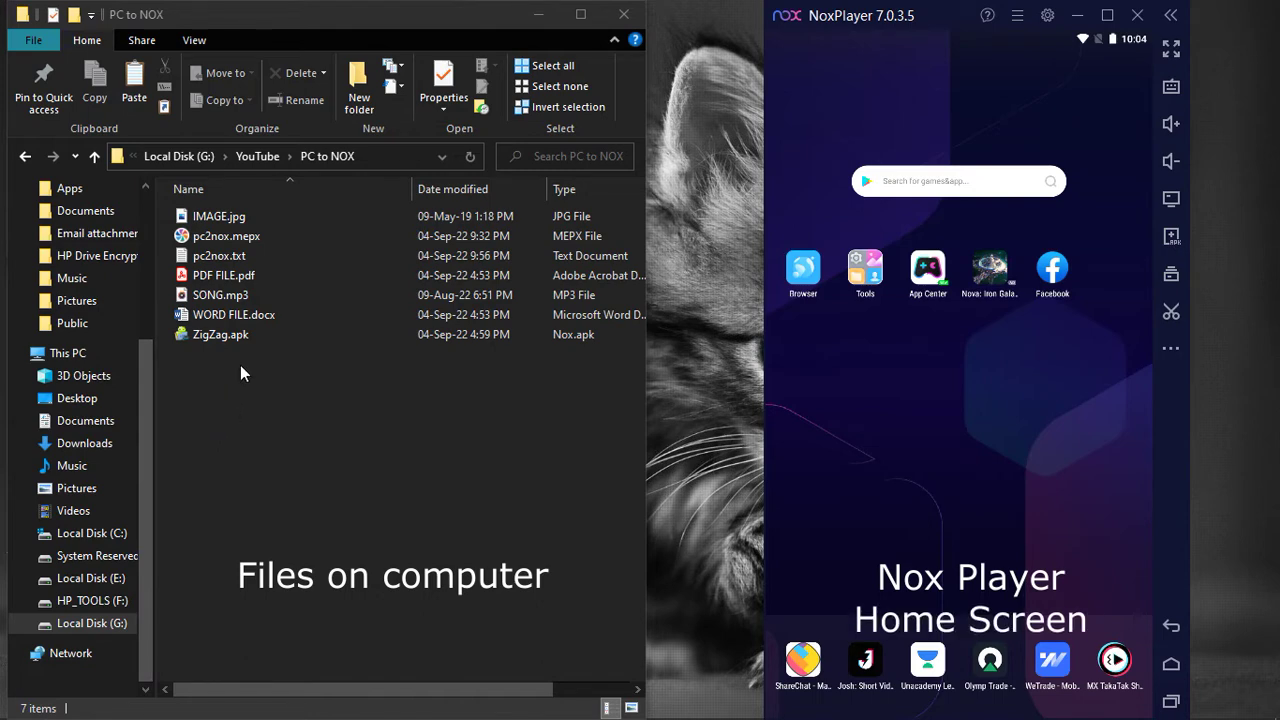
# Step: Transfer the six files from IMAGE.jpg through WORD FILE.docx in the PC to NOX folder into NoxPlayer
pyautogui.click(258, 317)
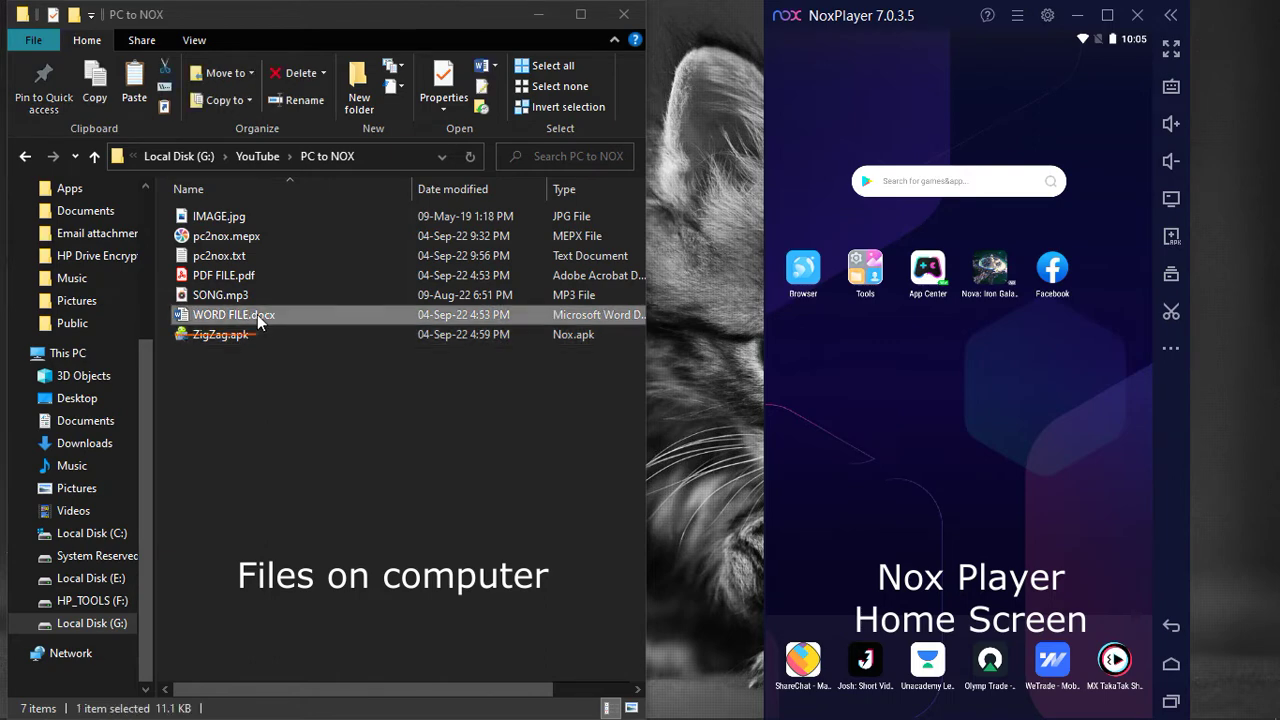
pyautogui.keyDown('shift'); pyautogui.click(251, 215); pyautogui.keyUp('shift')
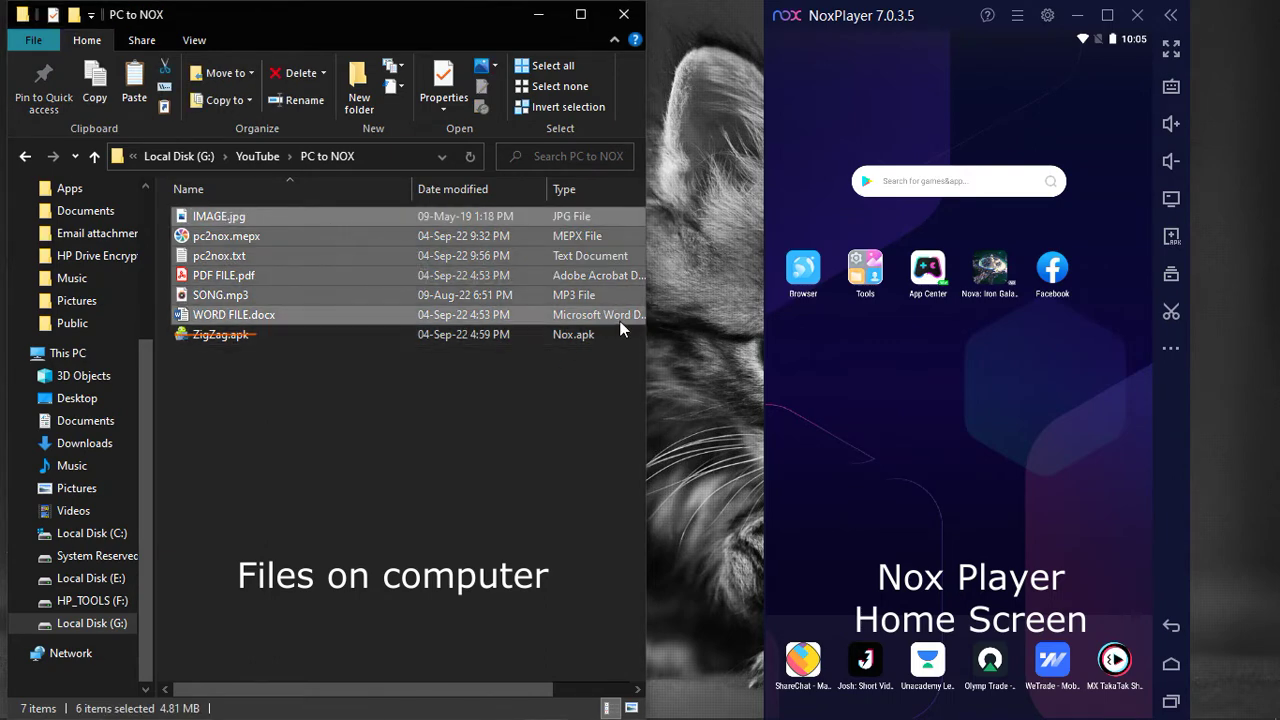
pyautogui.moveTo(565, 315); pyautogui.dragTo(933, 452)
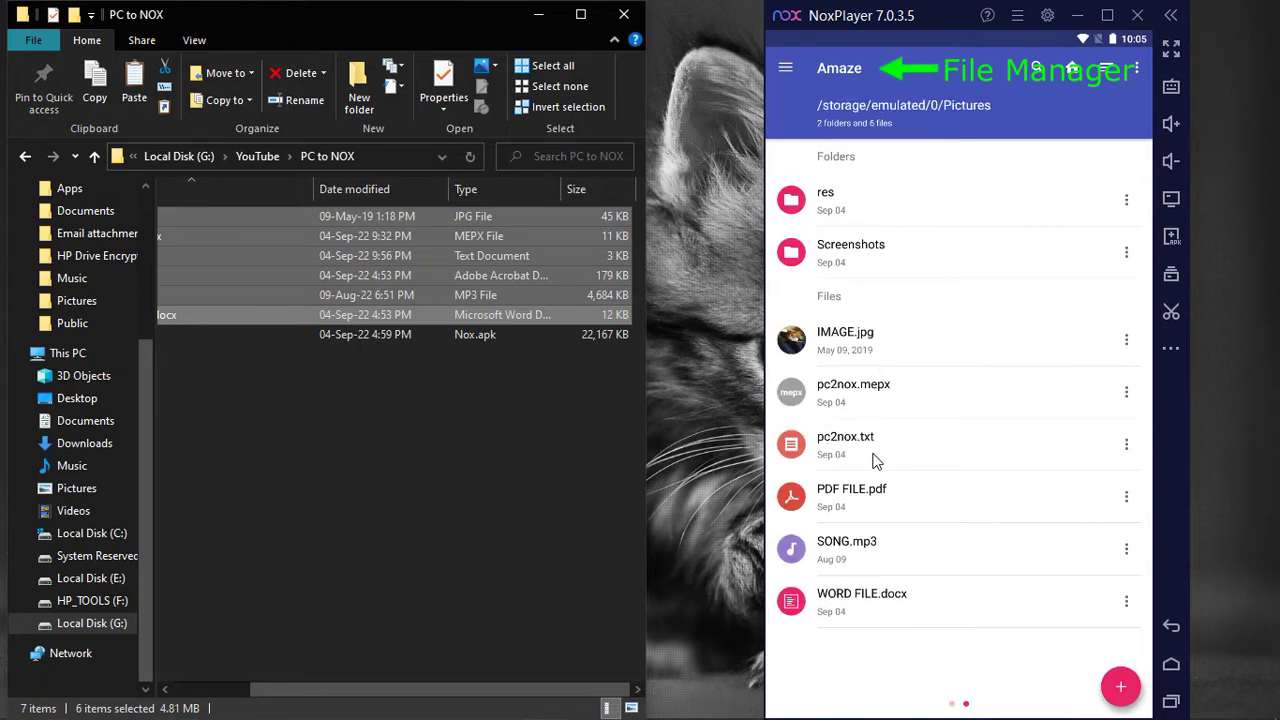
pyautogui.moveTo(372, 689); pyautogui.dragTo(292, 689)
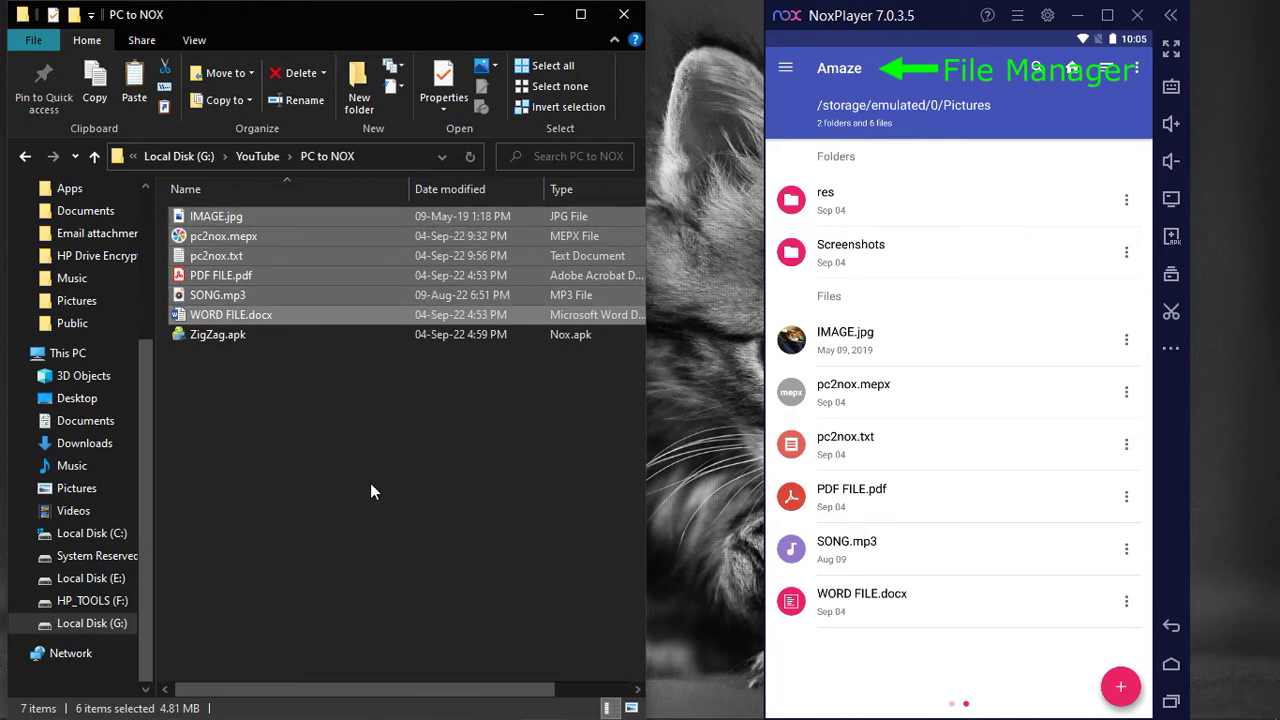
# Step: Check the transferred files in Amaze's Pictures folder, starting from the NoxPlayer home screen, and return to the home screen
pyautogui.click(1173, 665)
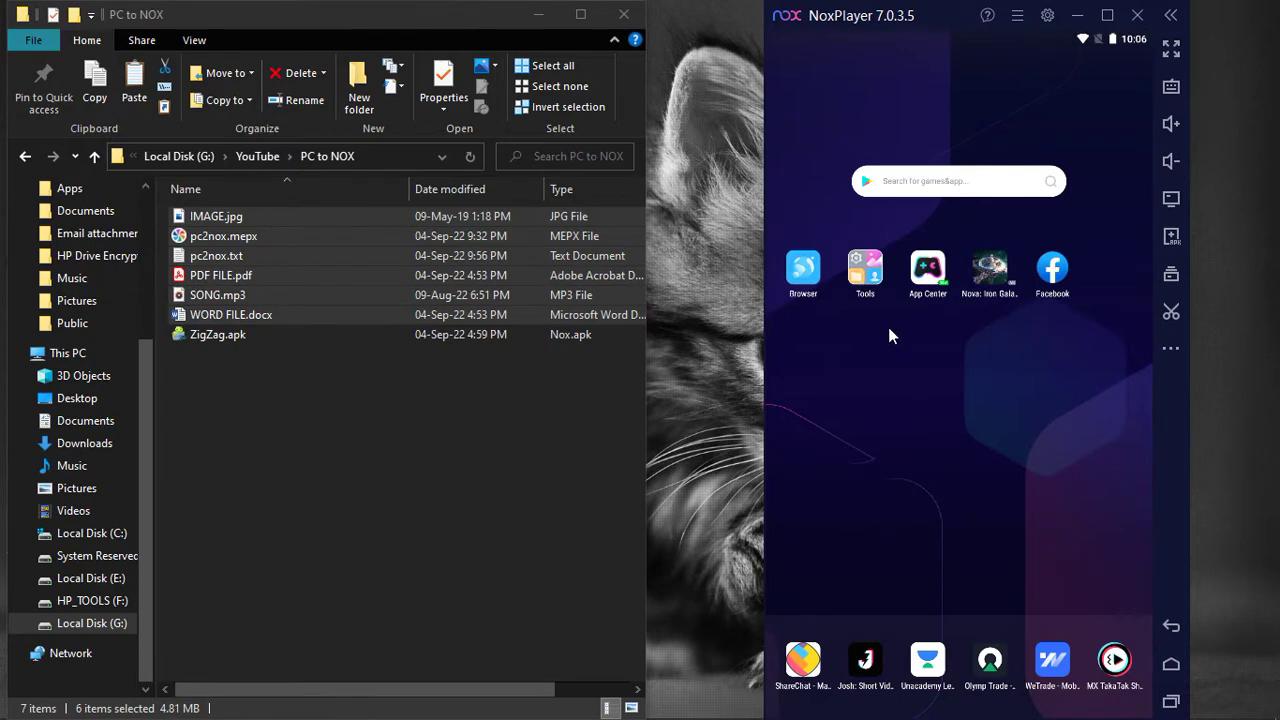
pyautogui.click(866, 272)
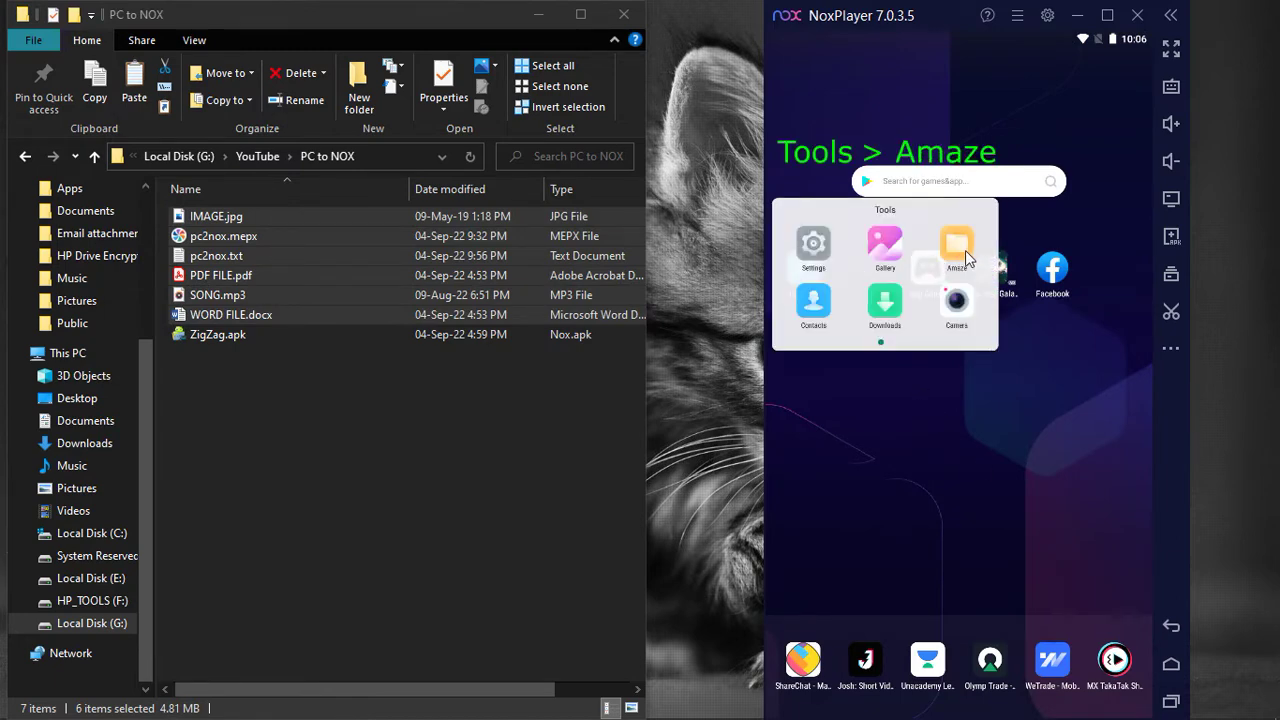
pyautogui.click(958, 248)
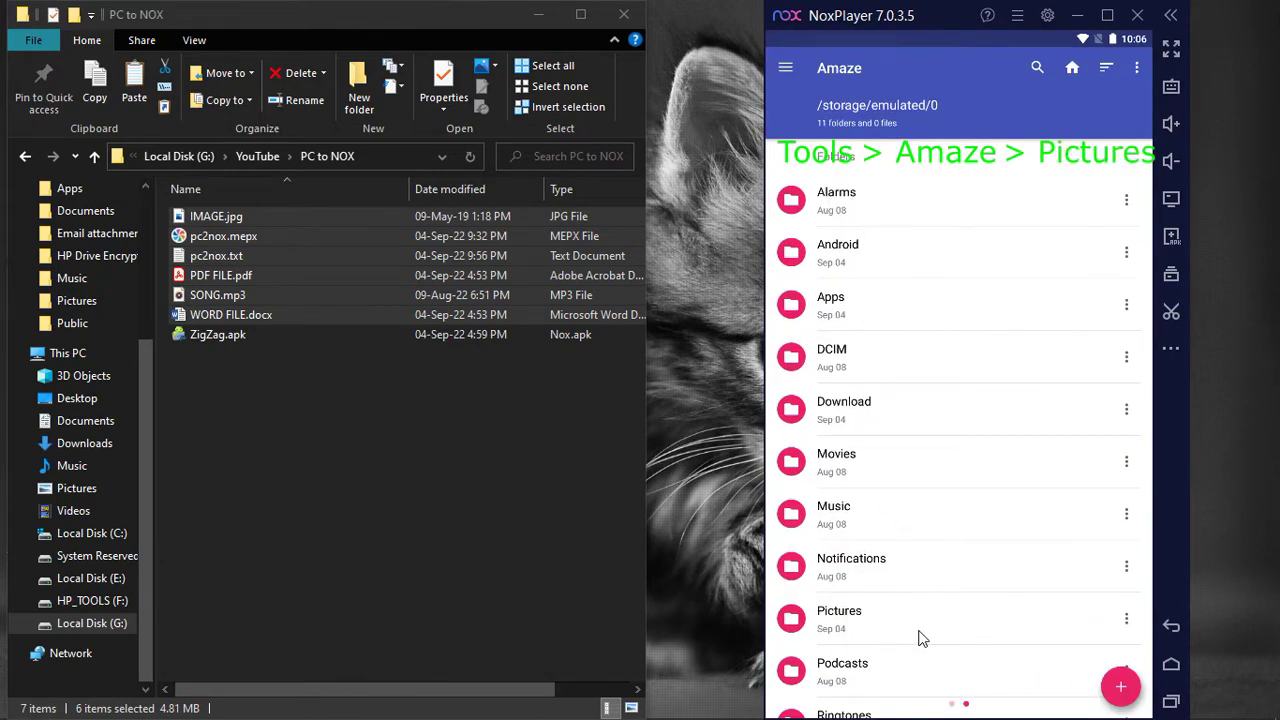
pyautogui.click(866, 620)
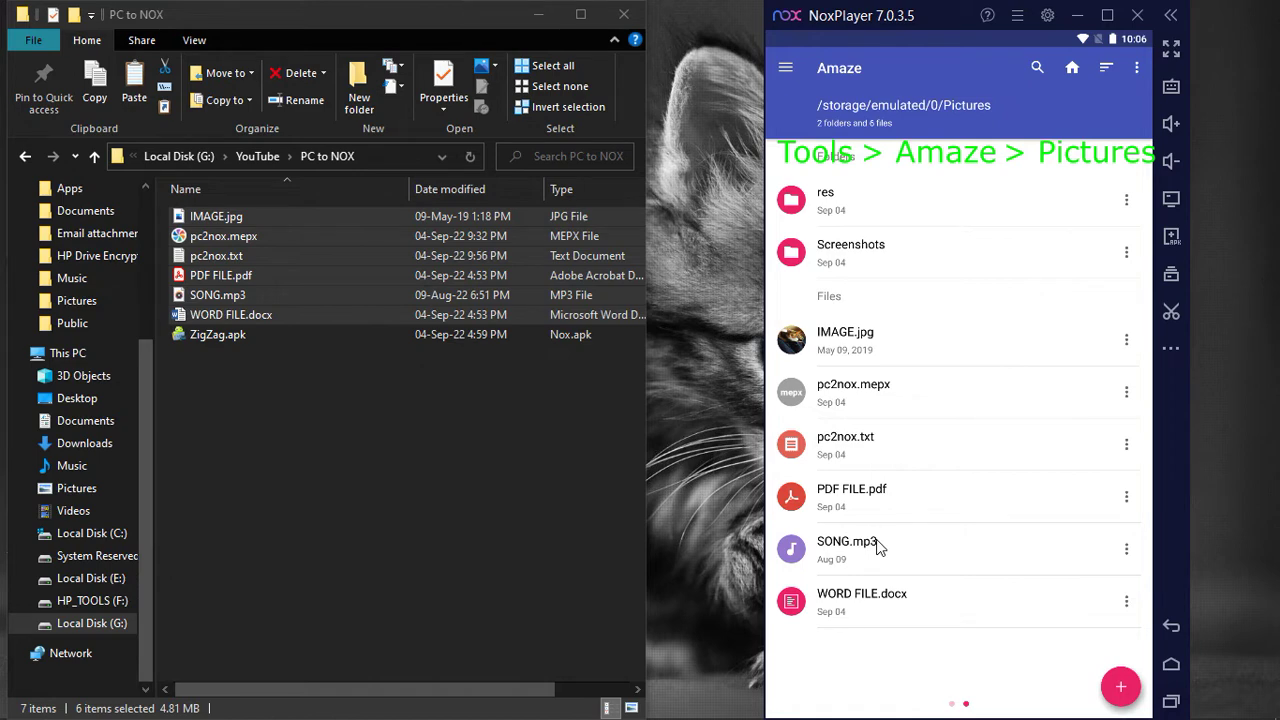
pyautogui.click(1160, 655)
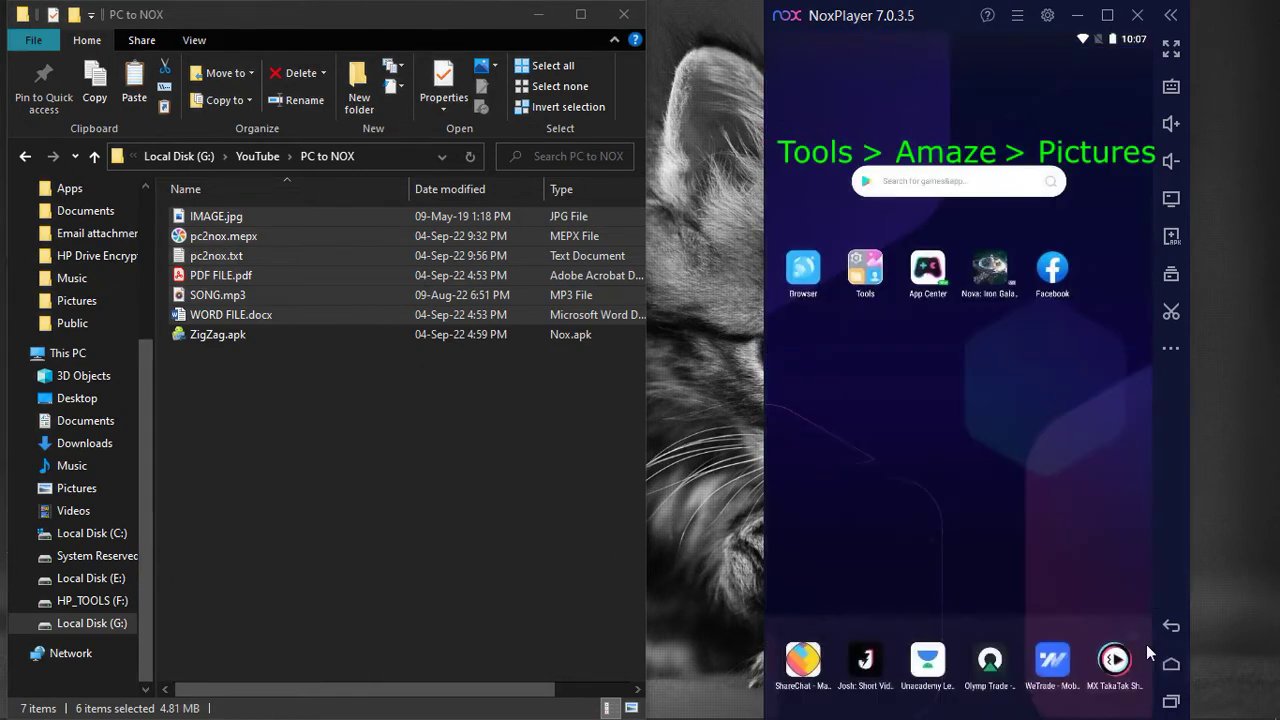
# Step: Install ZigZag.apk from the PC to NOX folder into NoxPlayer and launch the ZigZag app
pyautogui.click(247, 336)
pyautogui.moveTo(247, 336); pyautogui.dragTo(872, 457)
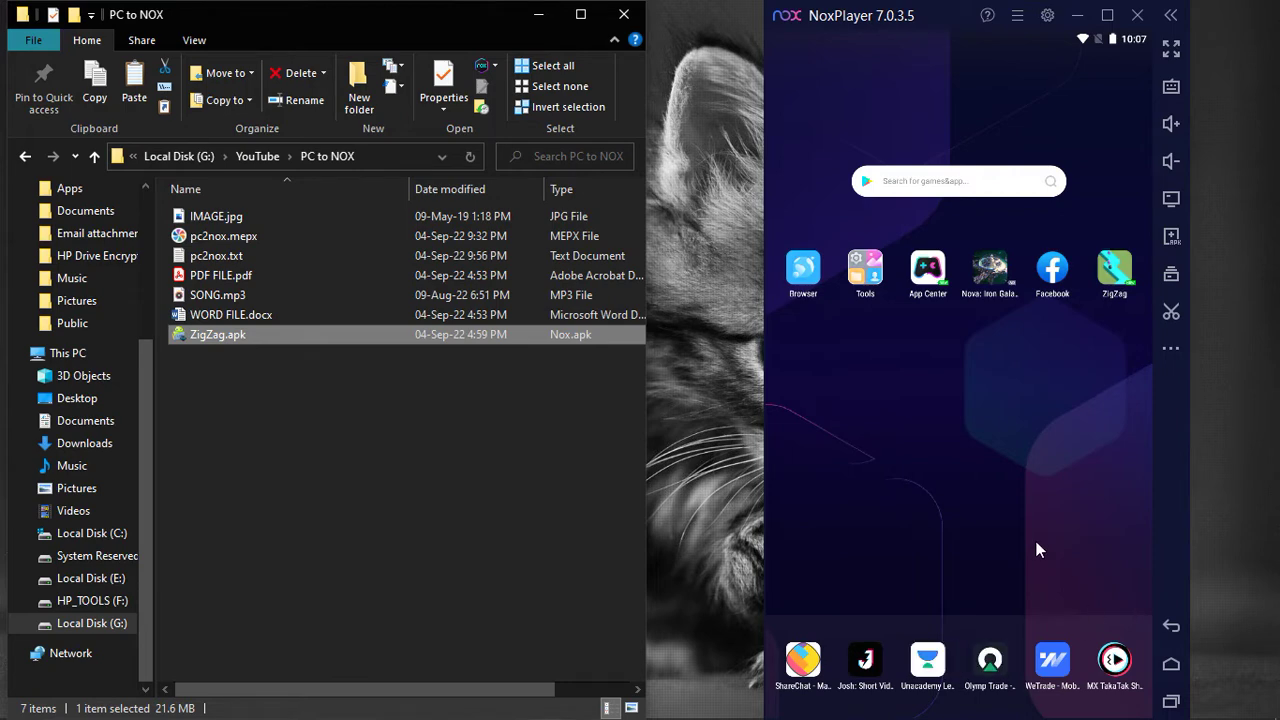
pyautogui.click(1110, 268)
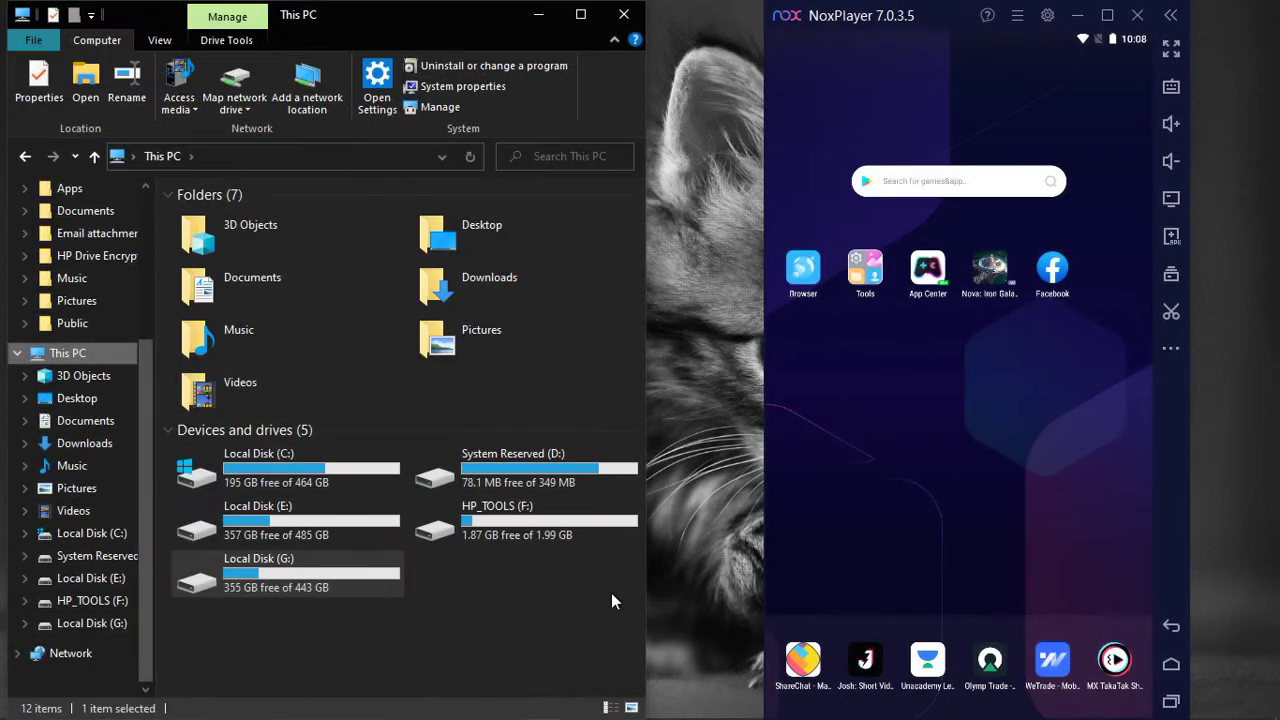
# Step: Open the Nox_share folder inside the personal user folder under Users on Local Disk (C:)
pyautogui.doubleClick(355, 479)
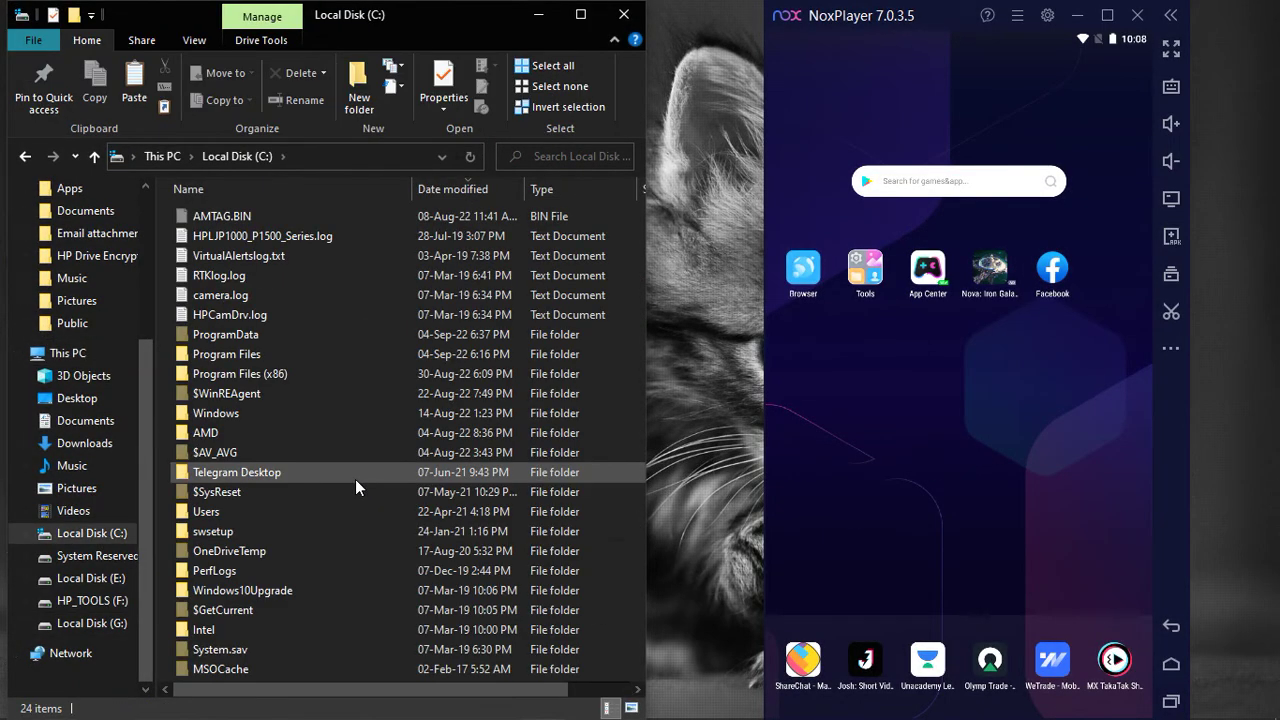
pyautogui.doubleClick(283, 515)
pyautogui.click(232, 262)
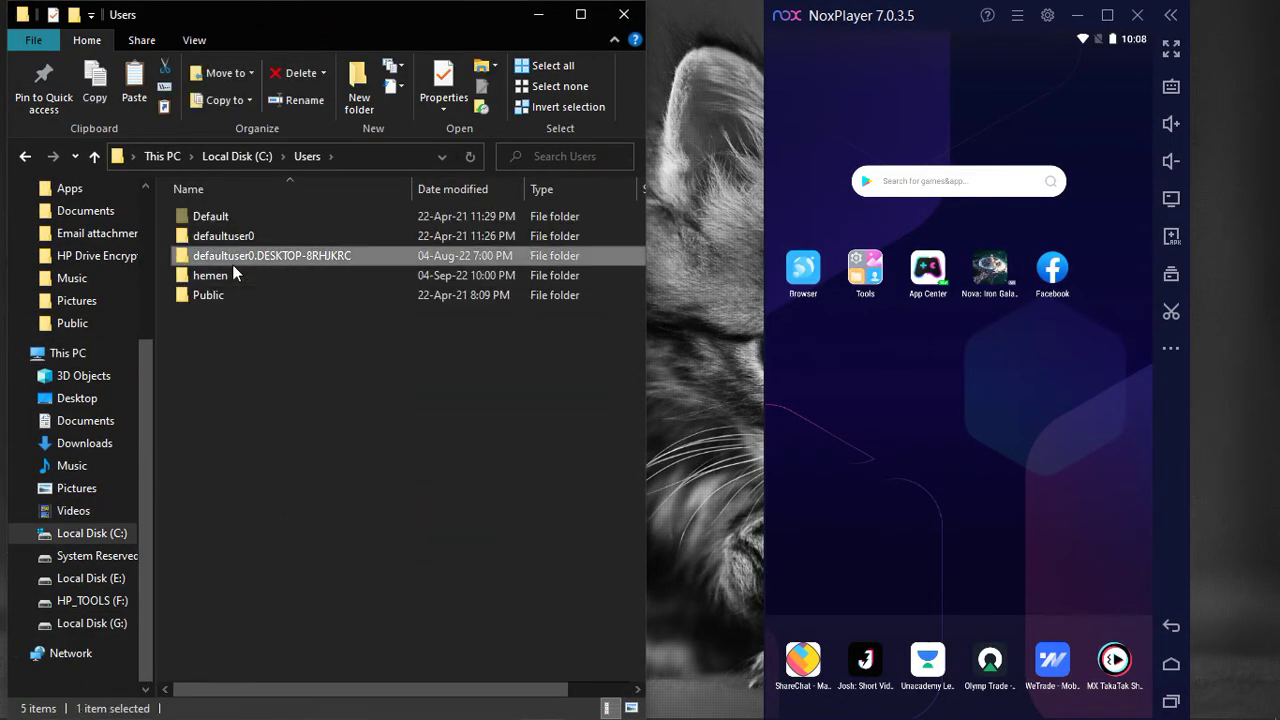
pyautogui.click(228, 277)
pyautogui.doubleClick(228, 277)
pyautogui.scroll(-9, 232, 300)
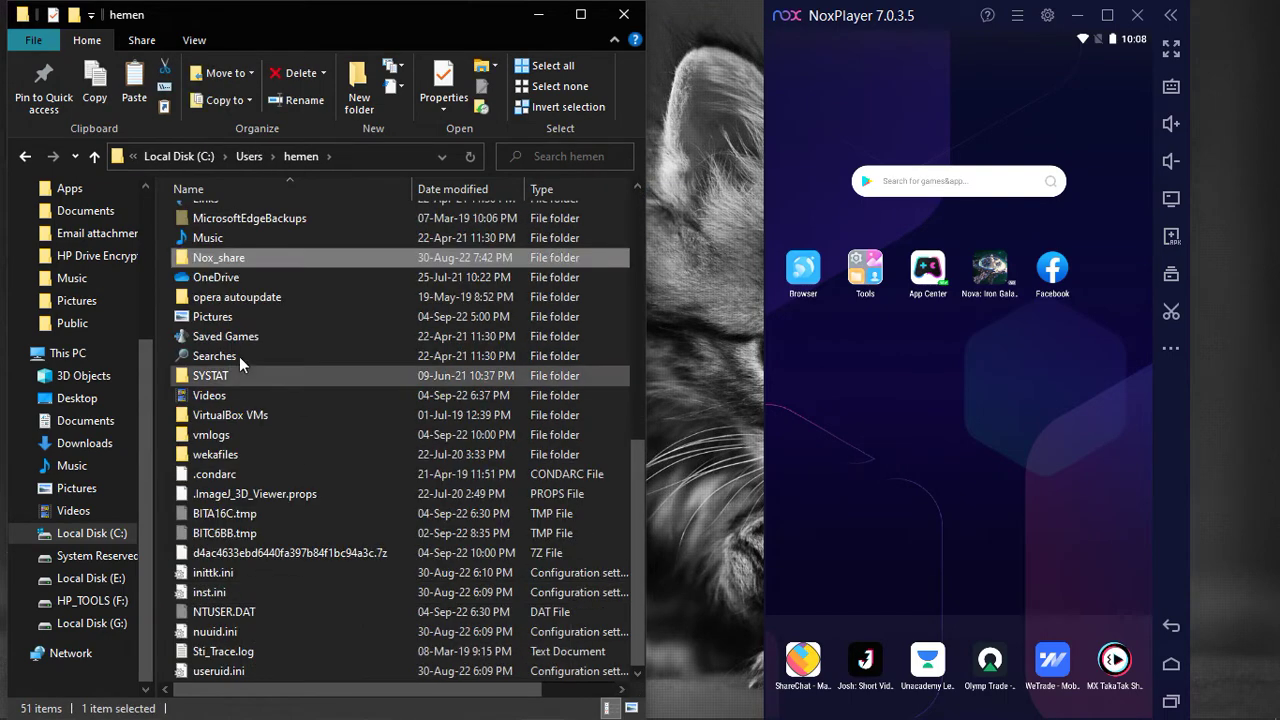
pyautogui.click(242, 258)
pyautogui.doubleClick(242, 258)
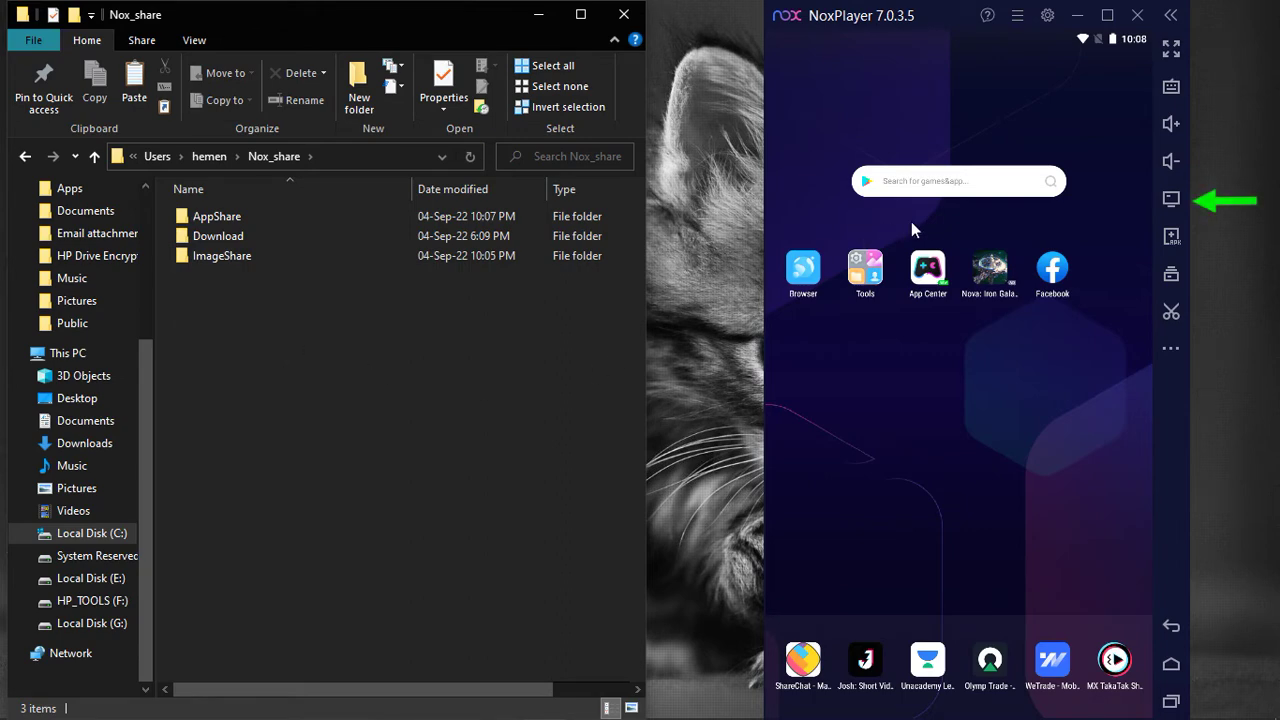
# Step: Close the open Nox_share window, reopen the PC shared folder through NoxPlayer's File Assistant, and close the assistant
pyautogui.click(1181, 201)
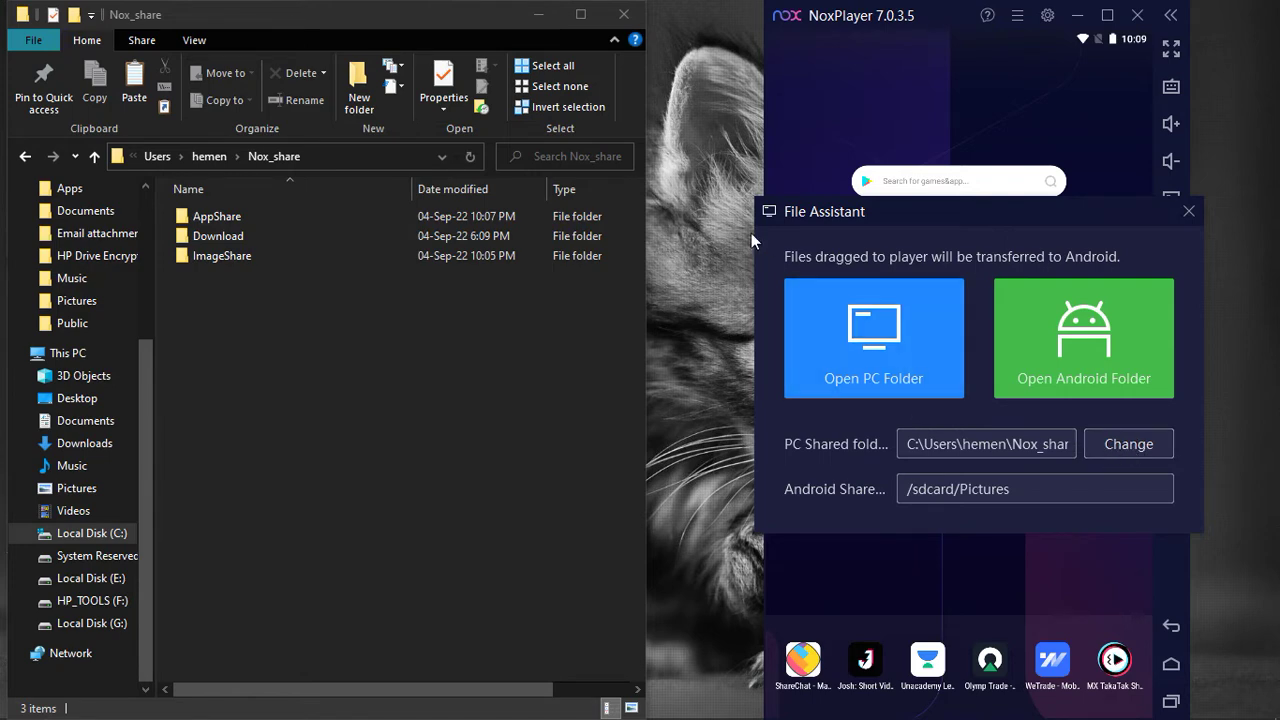
pyautogui.click(624, 14)
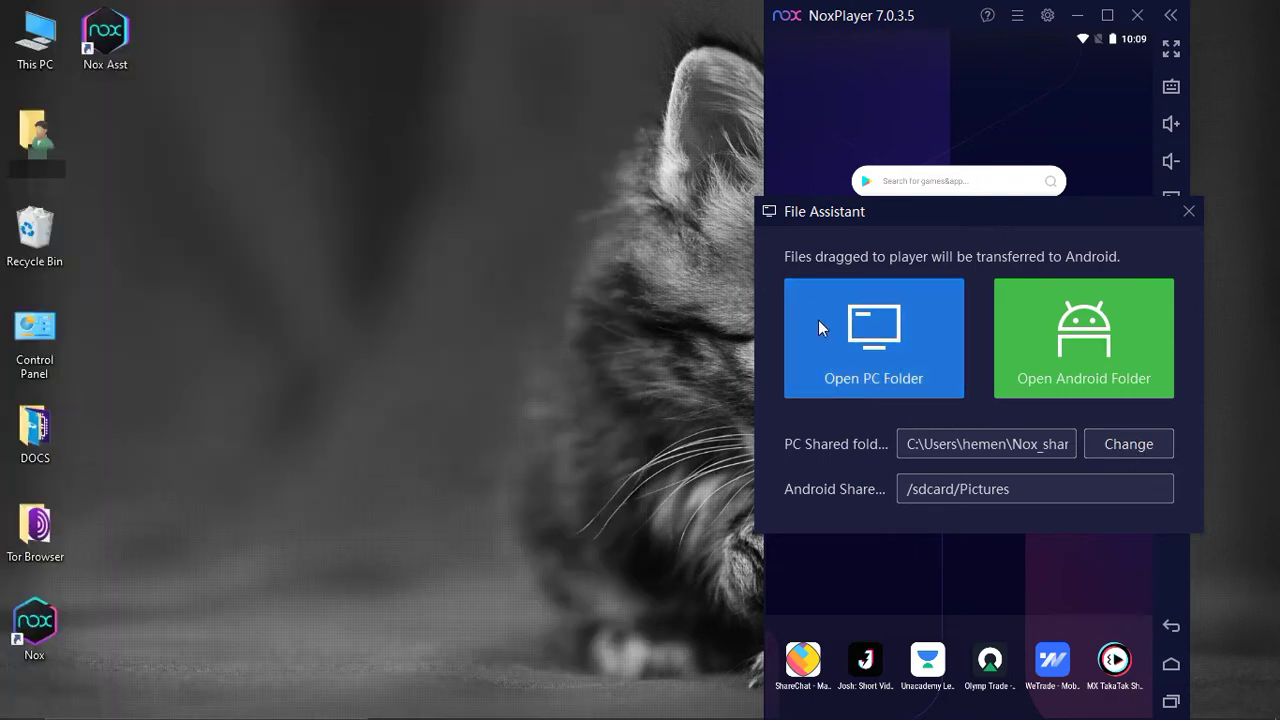
pyautogui.click(861, 361)
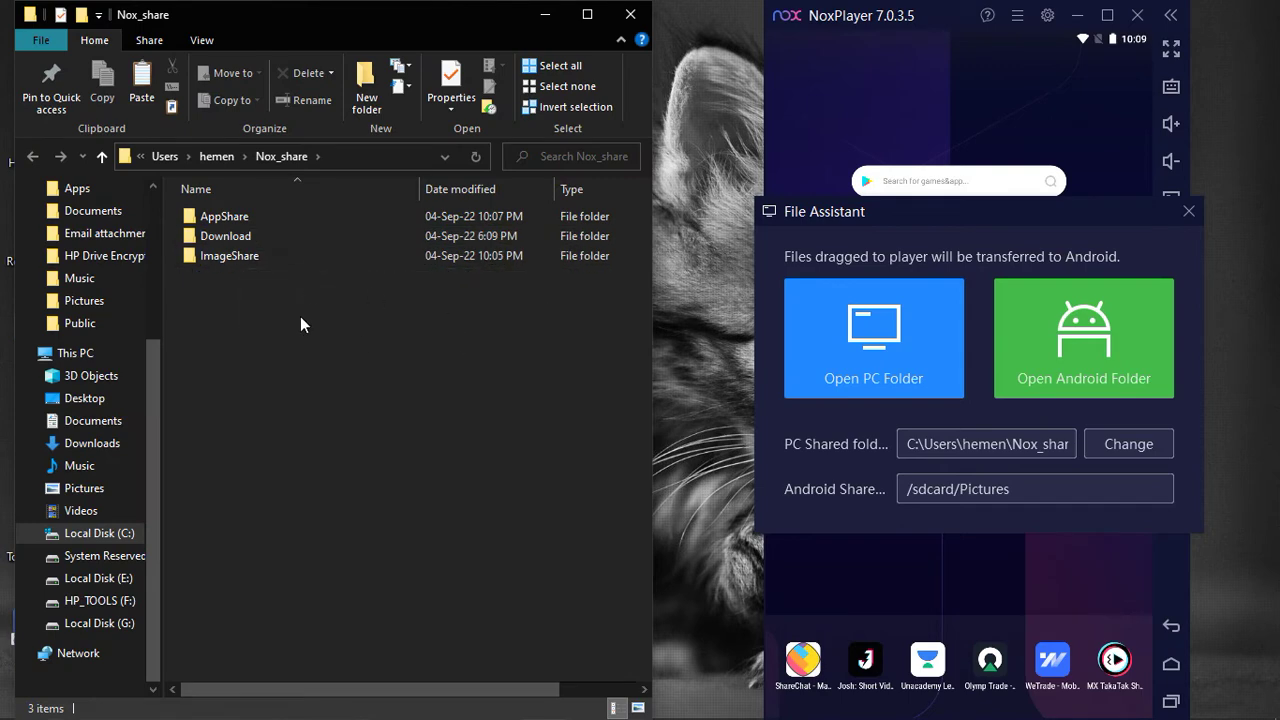
pyautogui.click(211, 215)
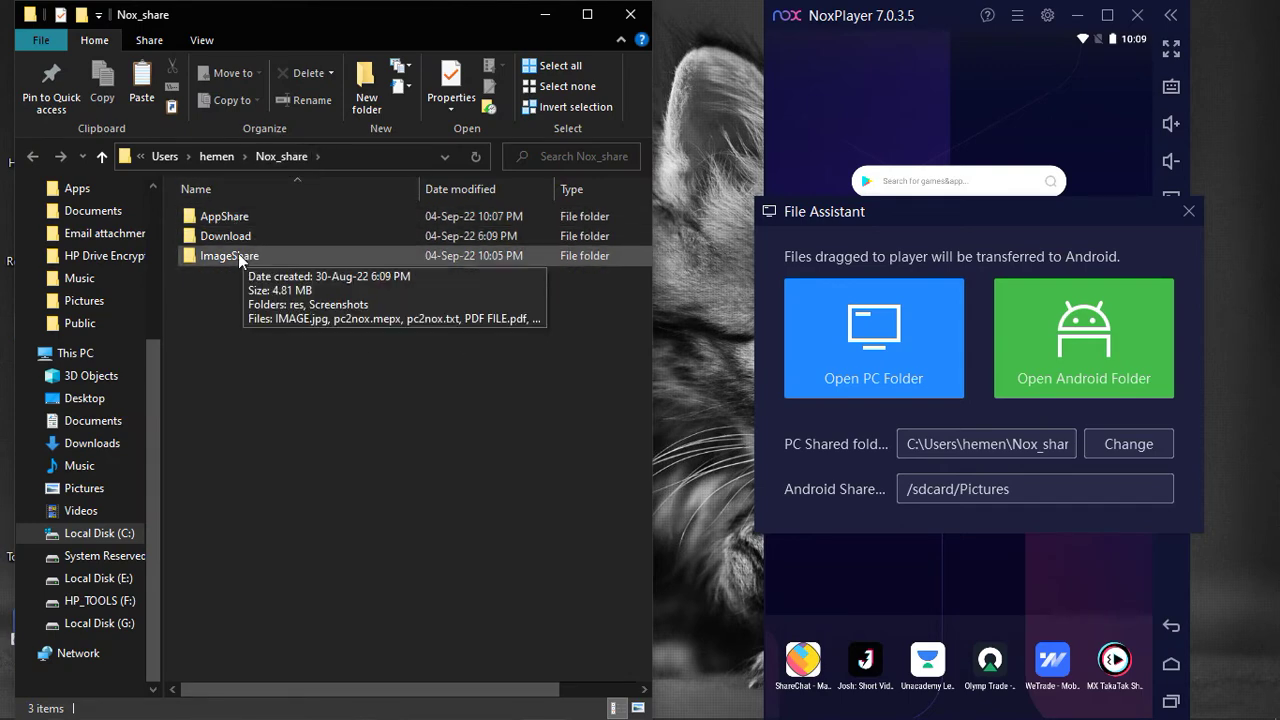
pyautogui.click(266, 279)
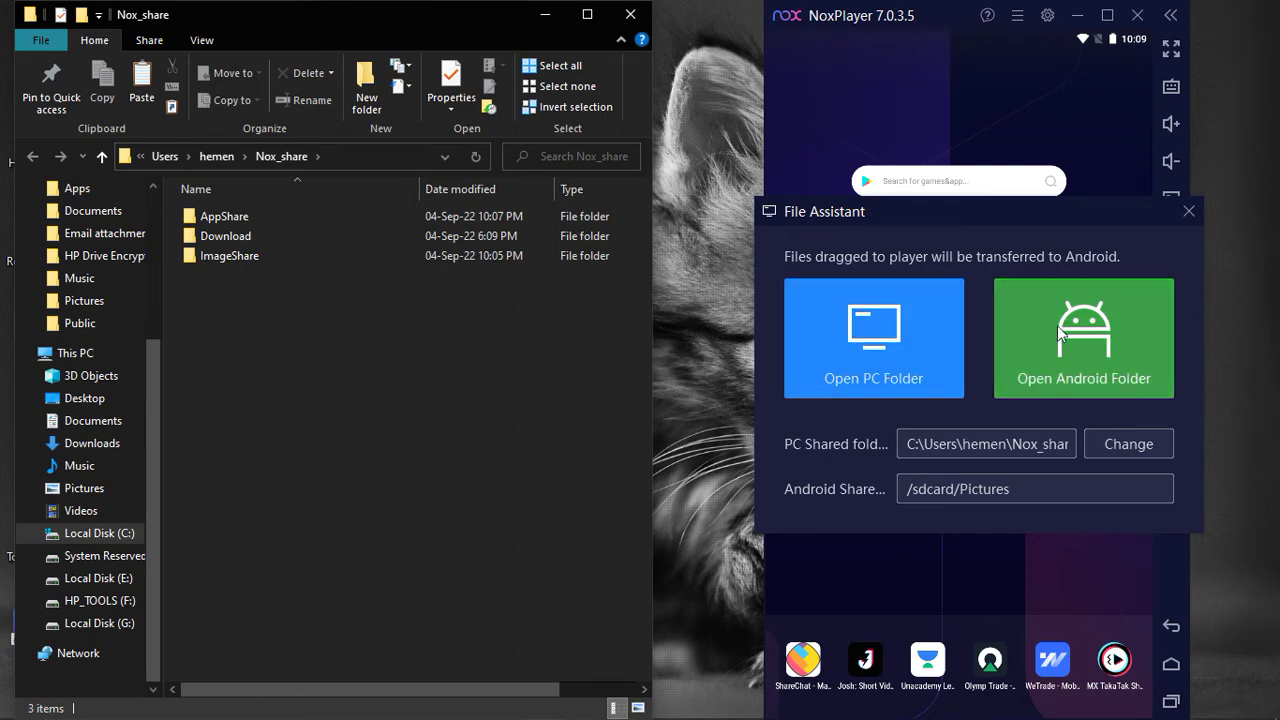
pyautogui.click(1188, 212)
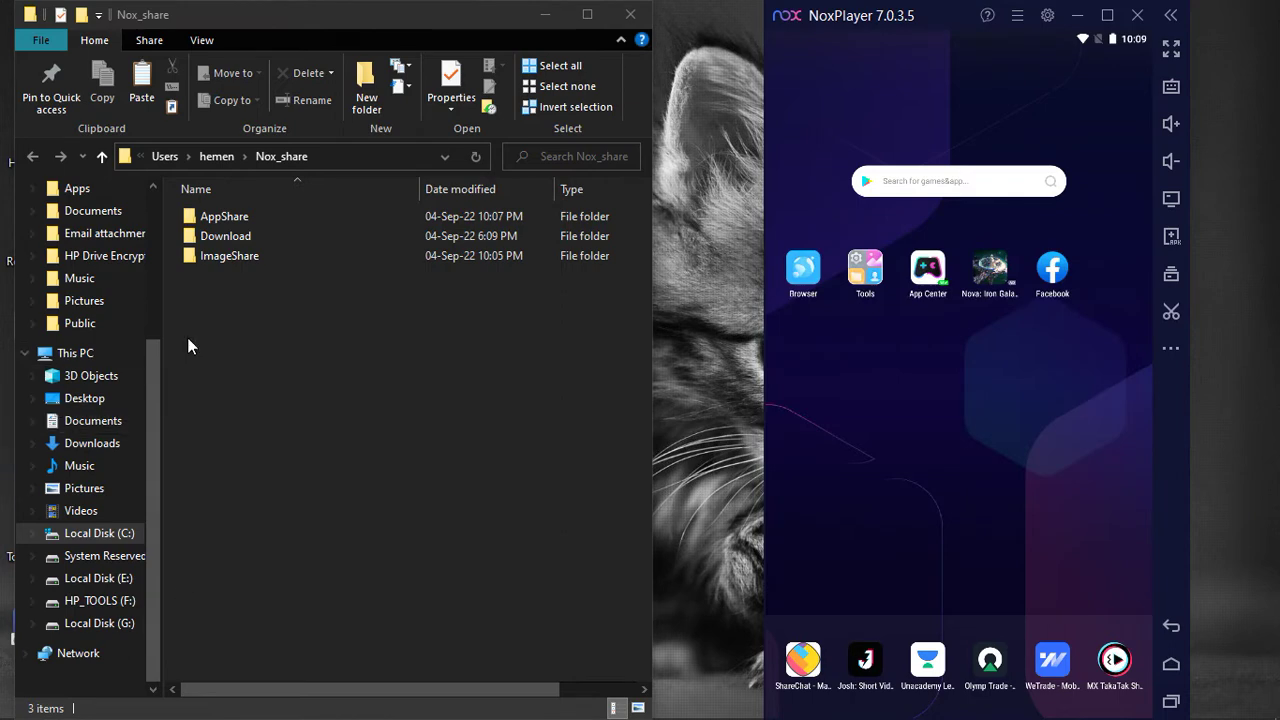
# Step: Open the ImageShare folder on the PC and the matching Pictures folder in Amaze
pyautogui.click(214, 300)
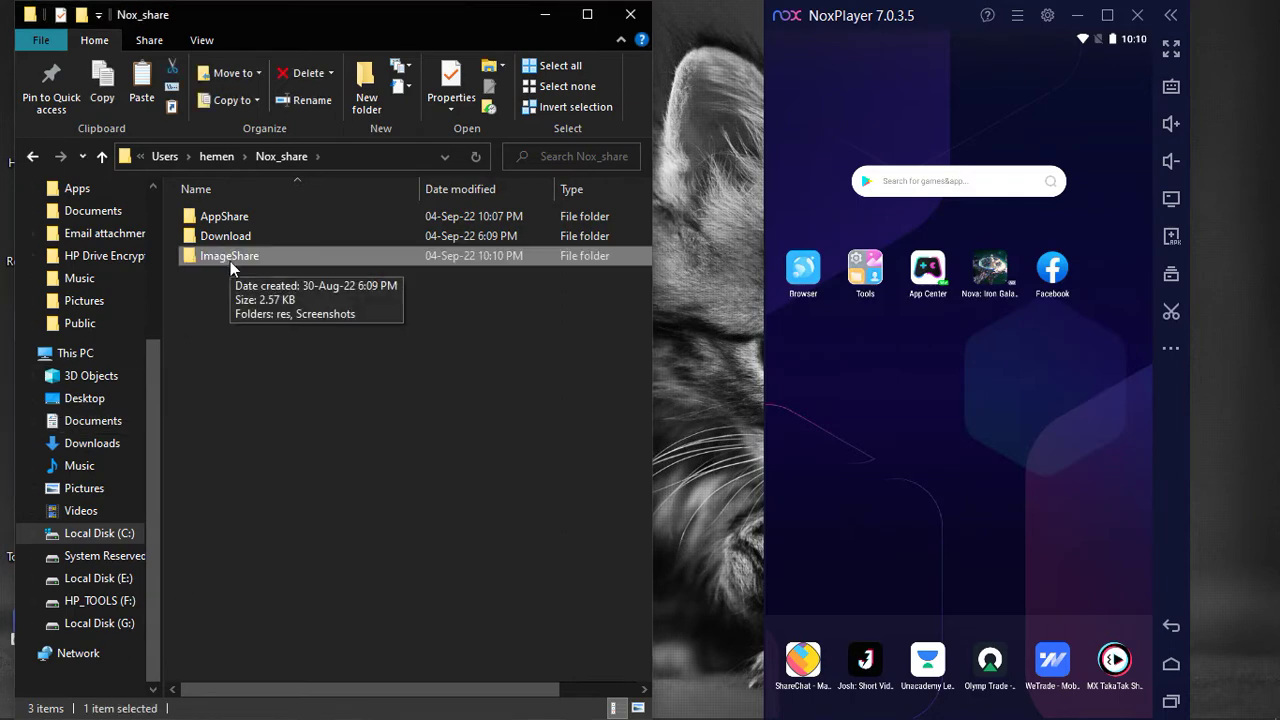
pyautogui.doubleClick(232, 256)
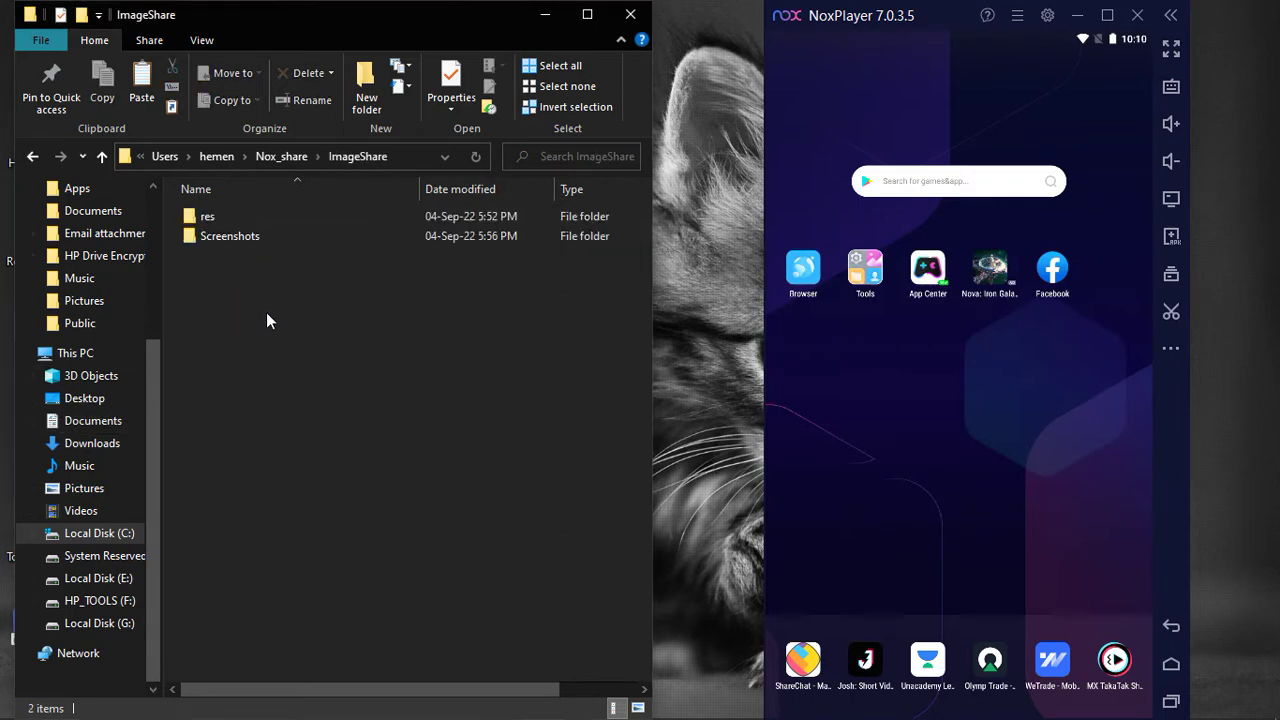
pyautogui.click(869, 276)
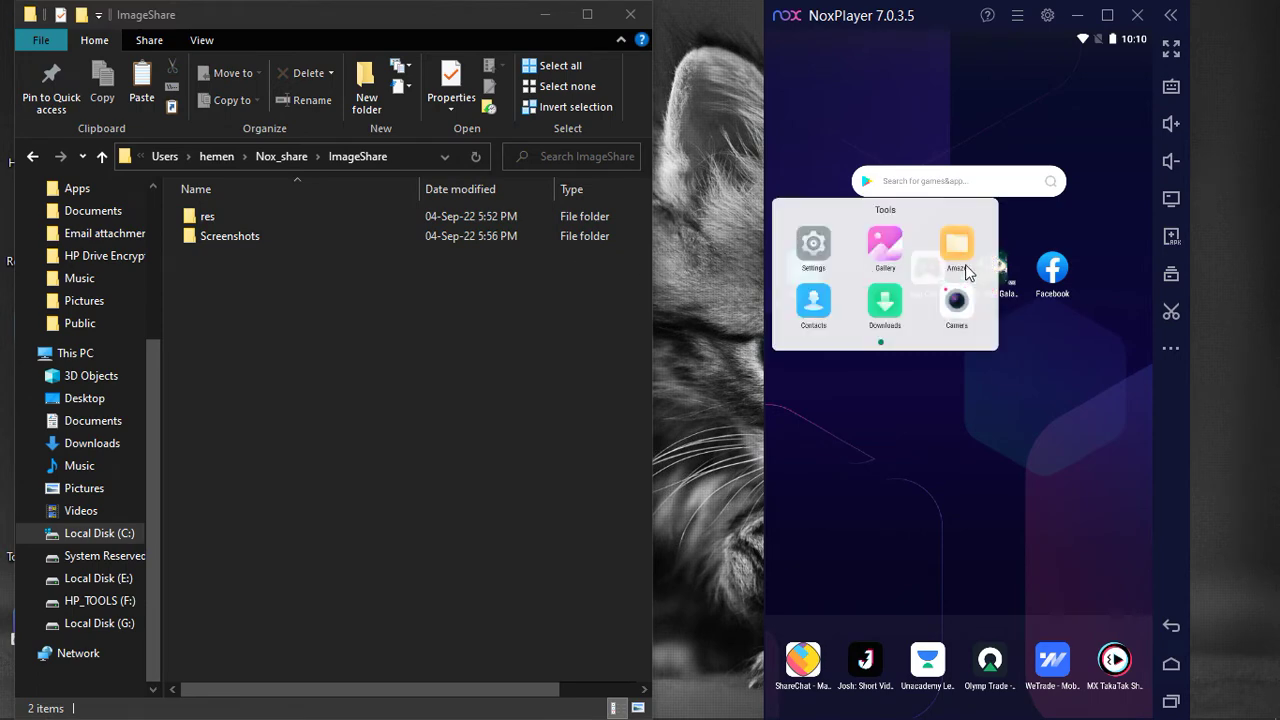
pyautogui.click(964, 270)
pyautogui.click(888, 614)
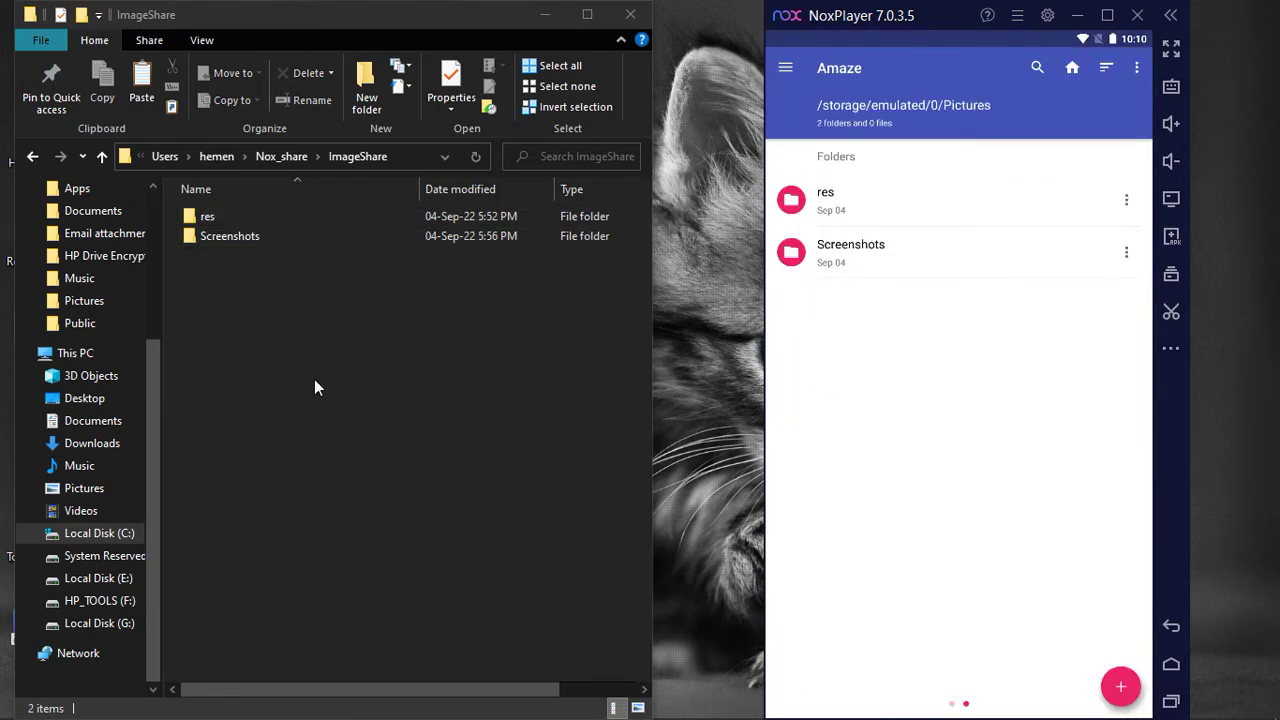
# Step: Create a text document named pic.txt in the ImageShare folder and refresh Amaze's Pictures folder
pyautogui.rightClick(233, 298)
pyautogui.moveTo(299, 550)
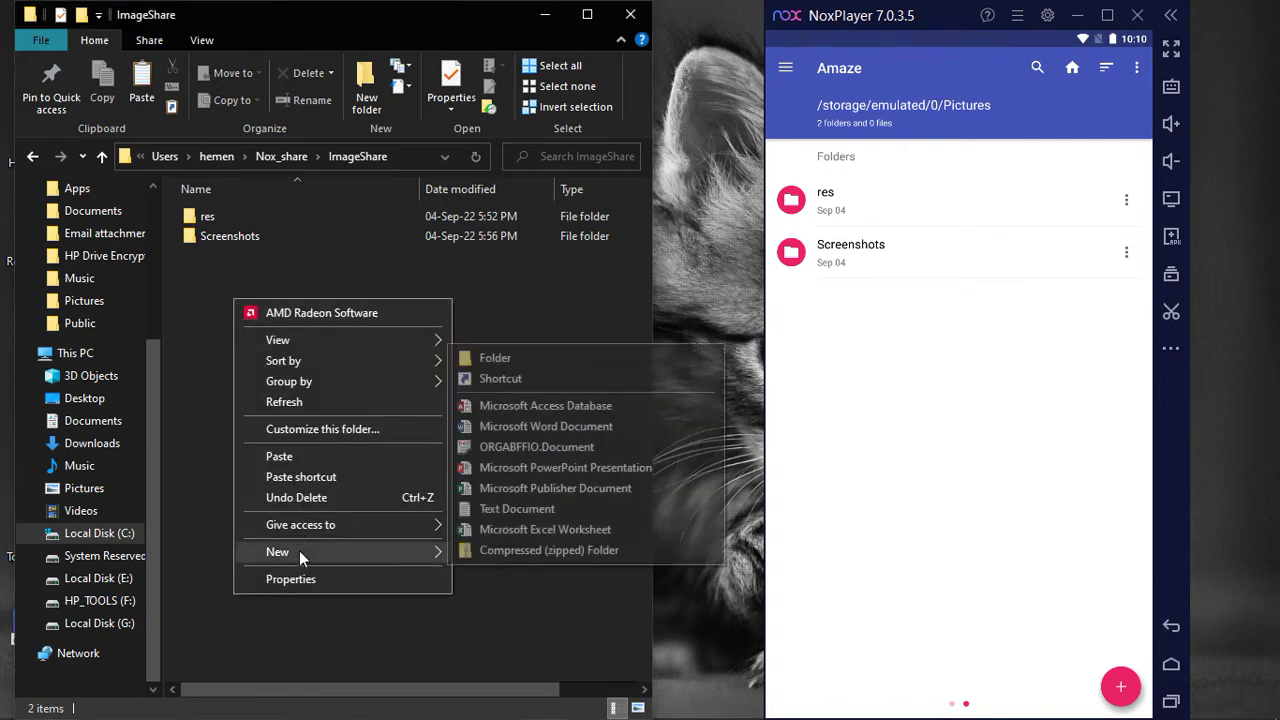
pyautogui.click(491, 506)
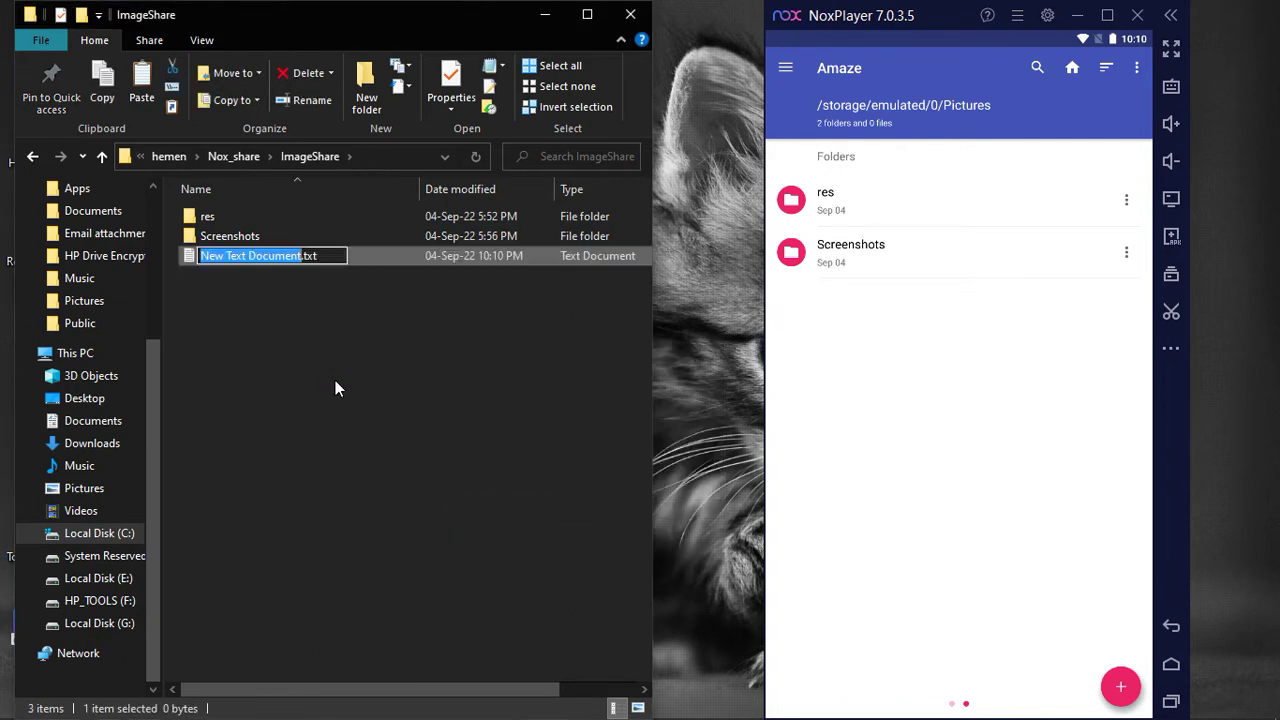
pyautogui.write('pic')
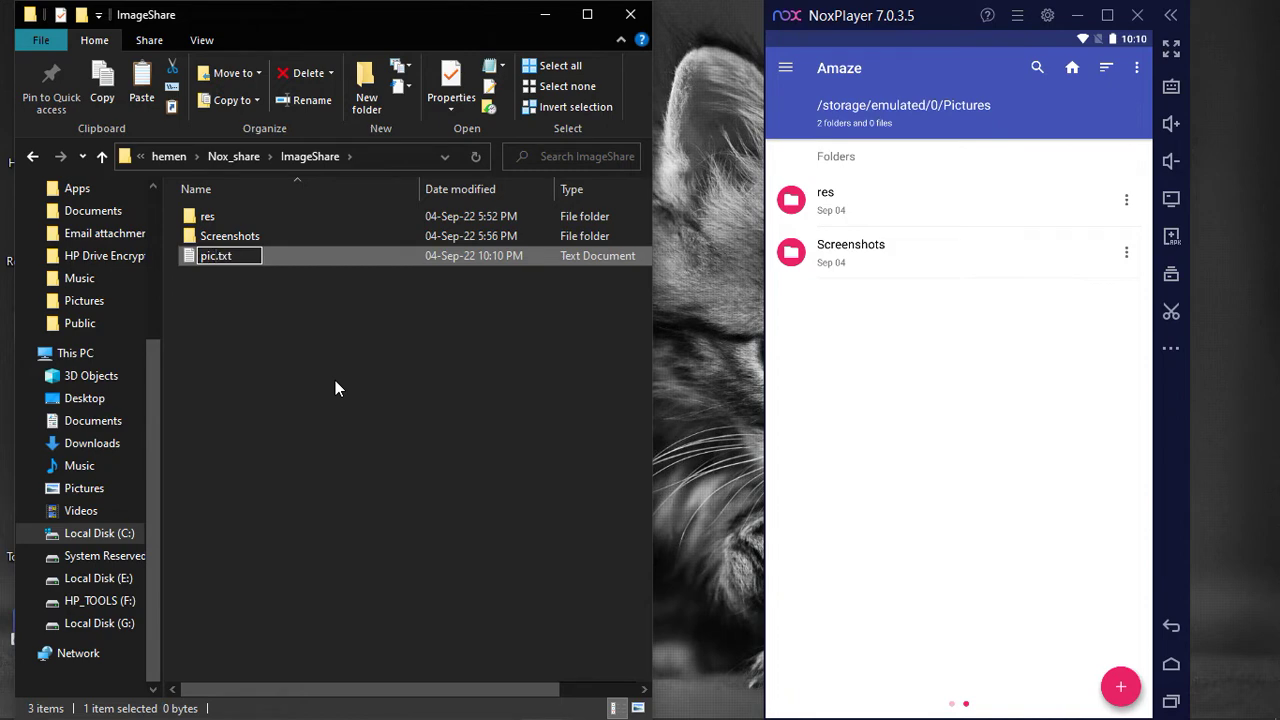
pyautogui.press('Return')
pyautogui.moveTo(913, 300); pyautogui.dragTo(900, 514)
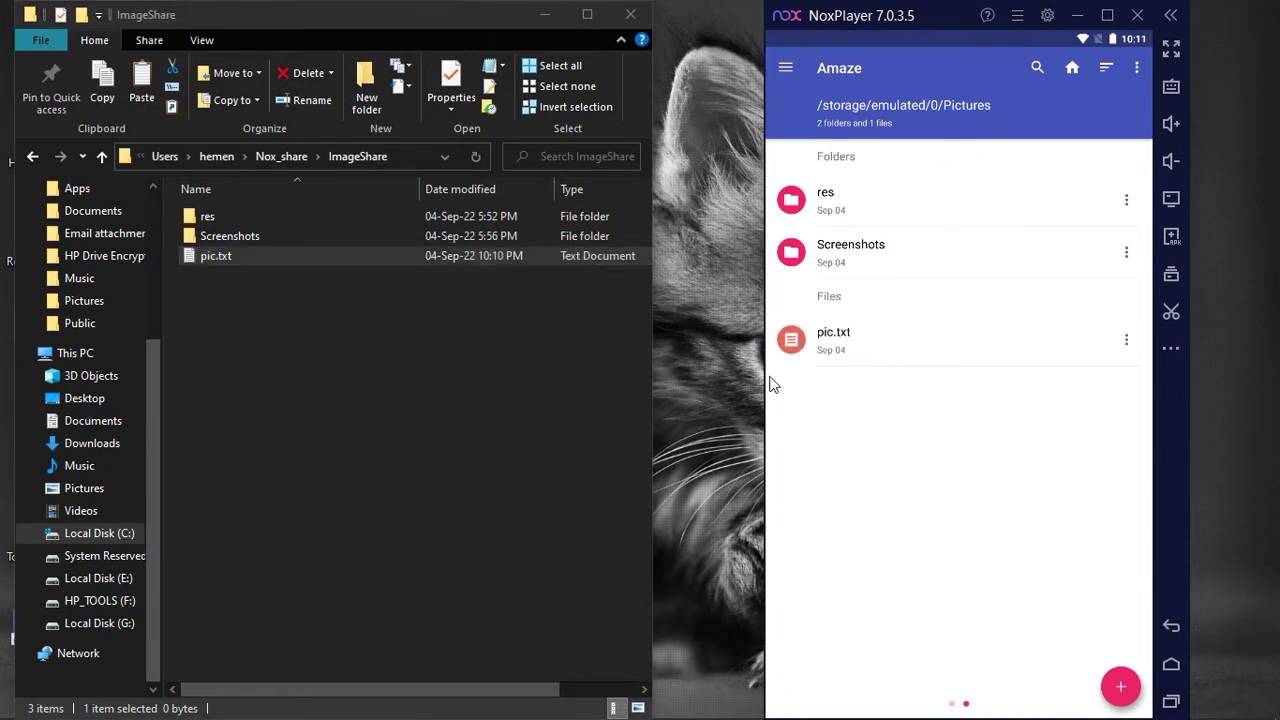
# Step: Permanently delete pic.txt from the Pictures folder in Amaze
pyautogui.click(857, 351)
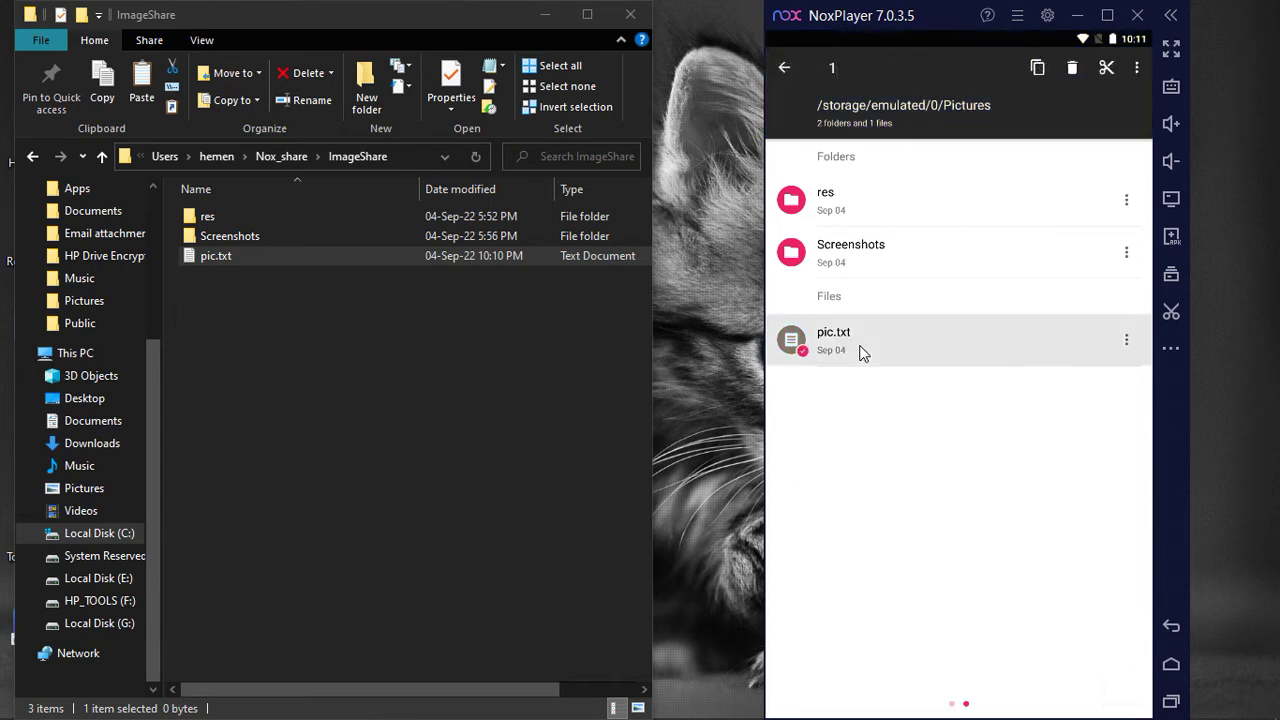
pyautogui.click(1072, 70)
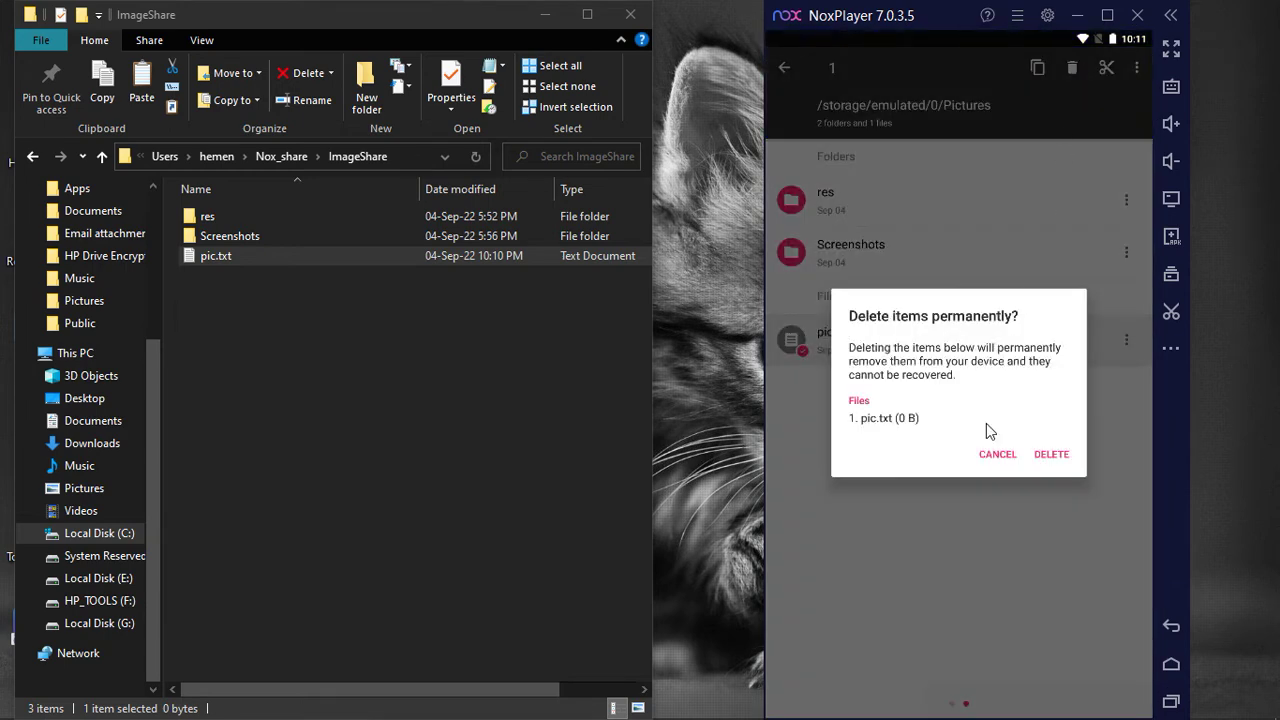
pyautogui.click(1052, 454)
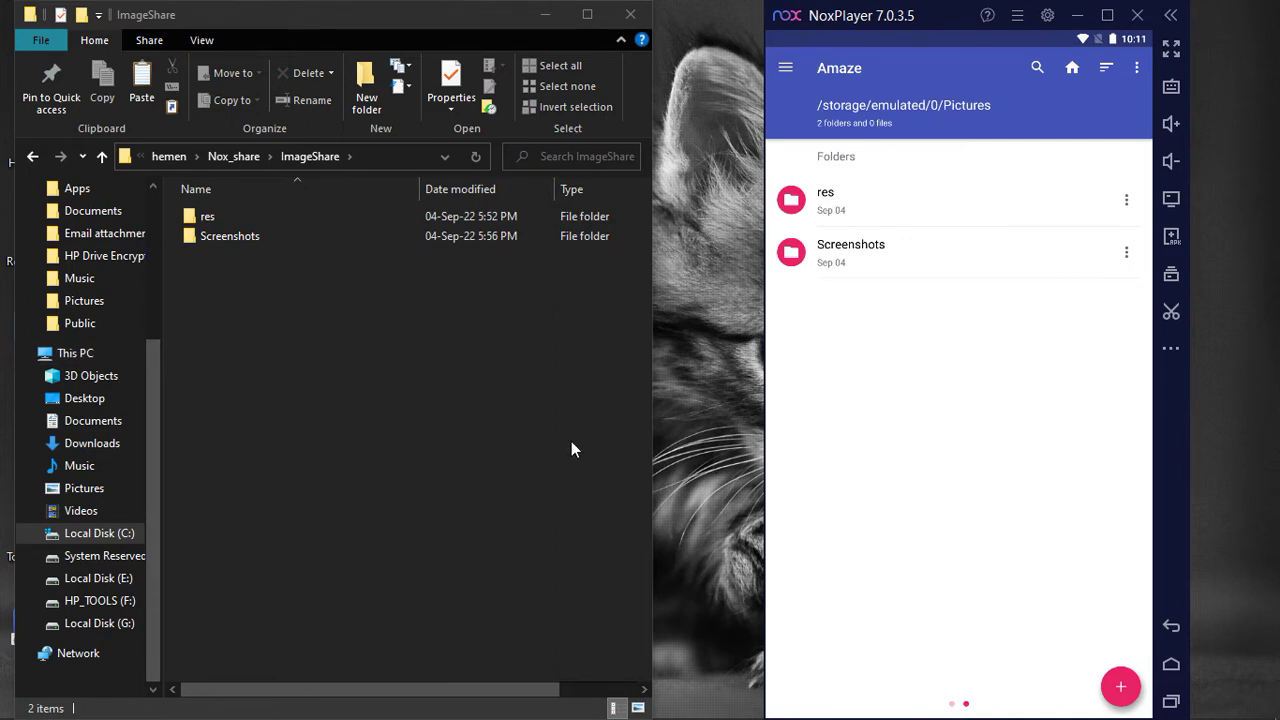
# Step: Open the Download folder inside Nox_share on the PC and the matching Download folder in Amaze
pyautogui.click(220, 157)
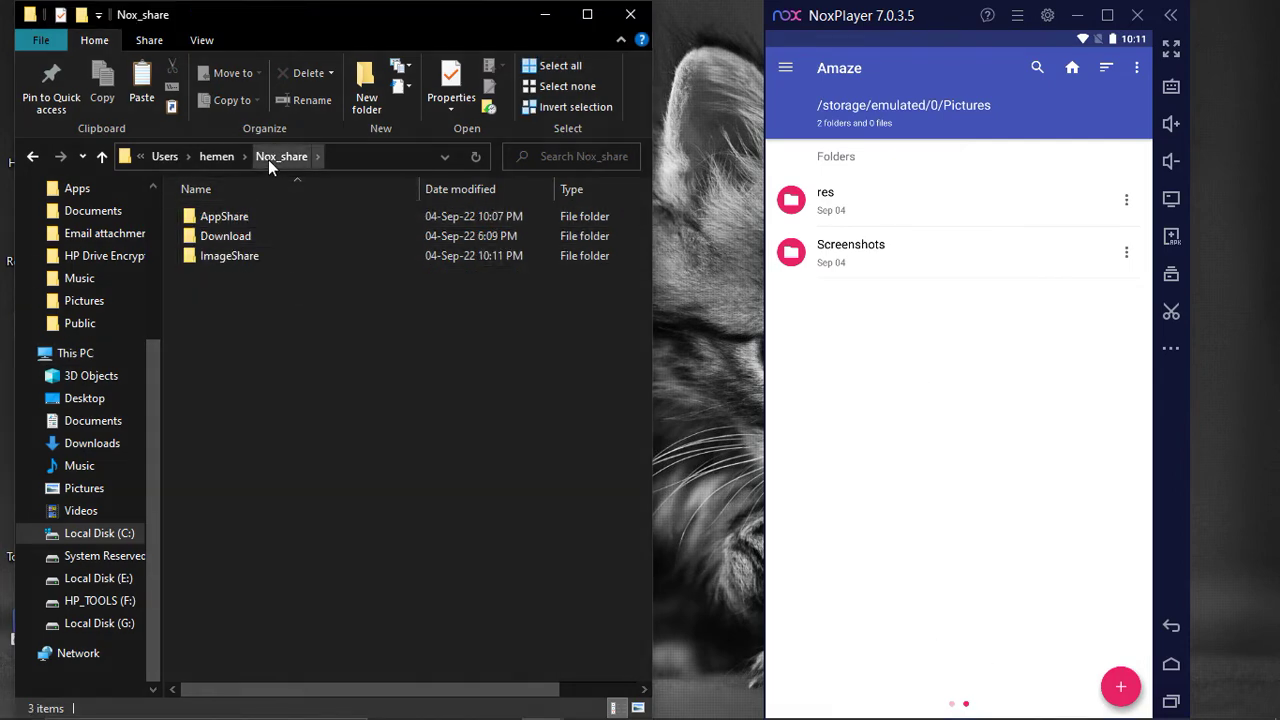
pyautogui.doubleClick(257, 236)
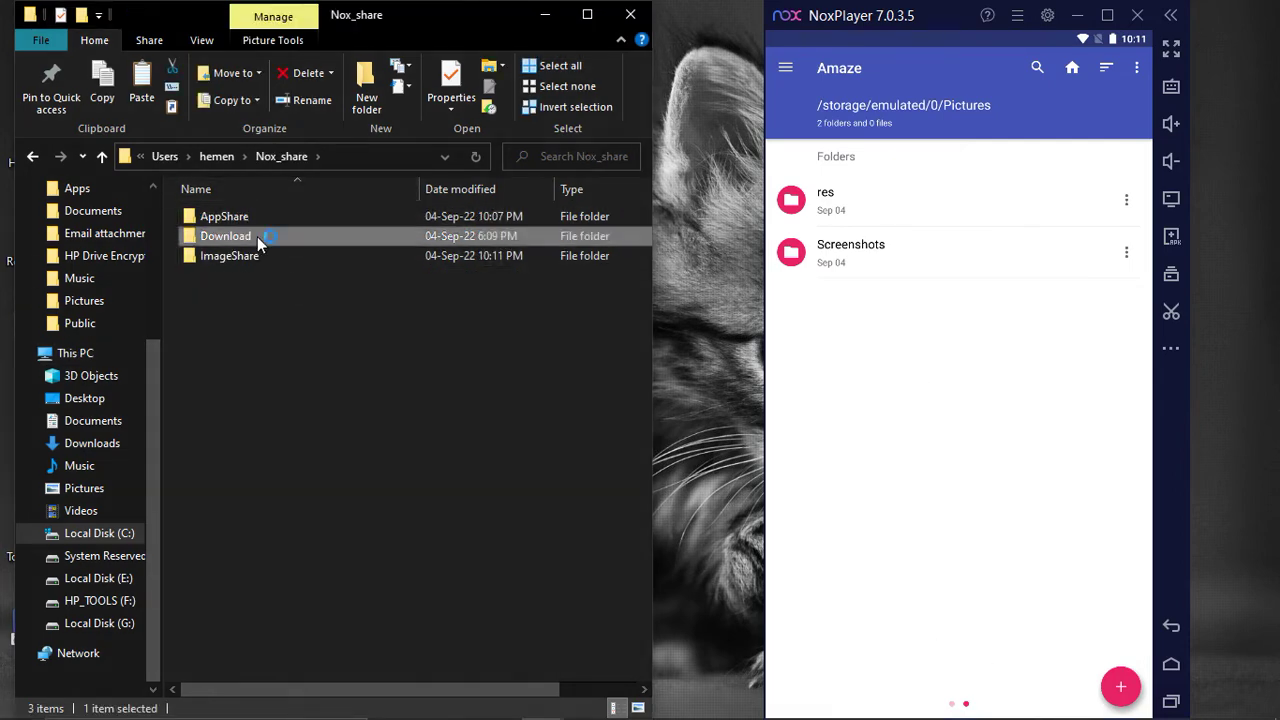
pyautogui.click(792, 68)
pyautogui.click(831, 182)
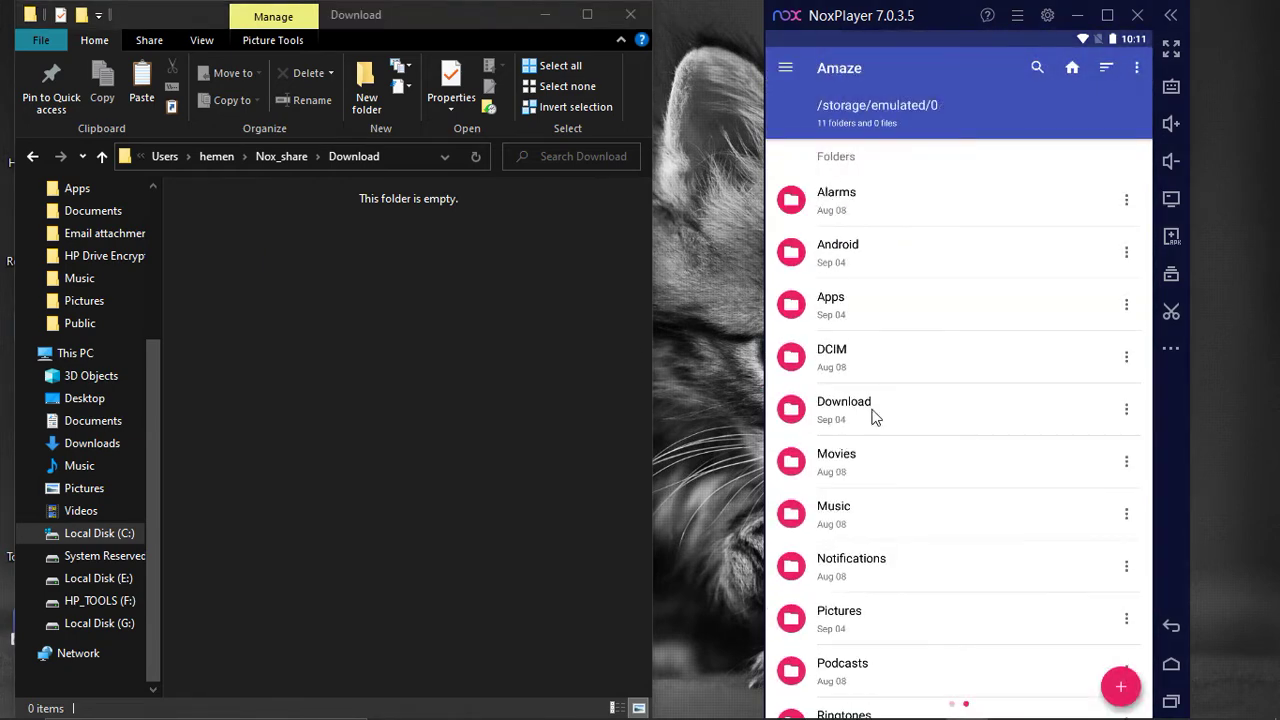
pyautogui.click(869, 419)
# Step: Create a new file named dwnl in Amaze's Download folder
pyautogui.click(1120, 686)
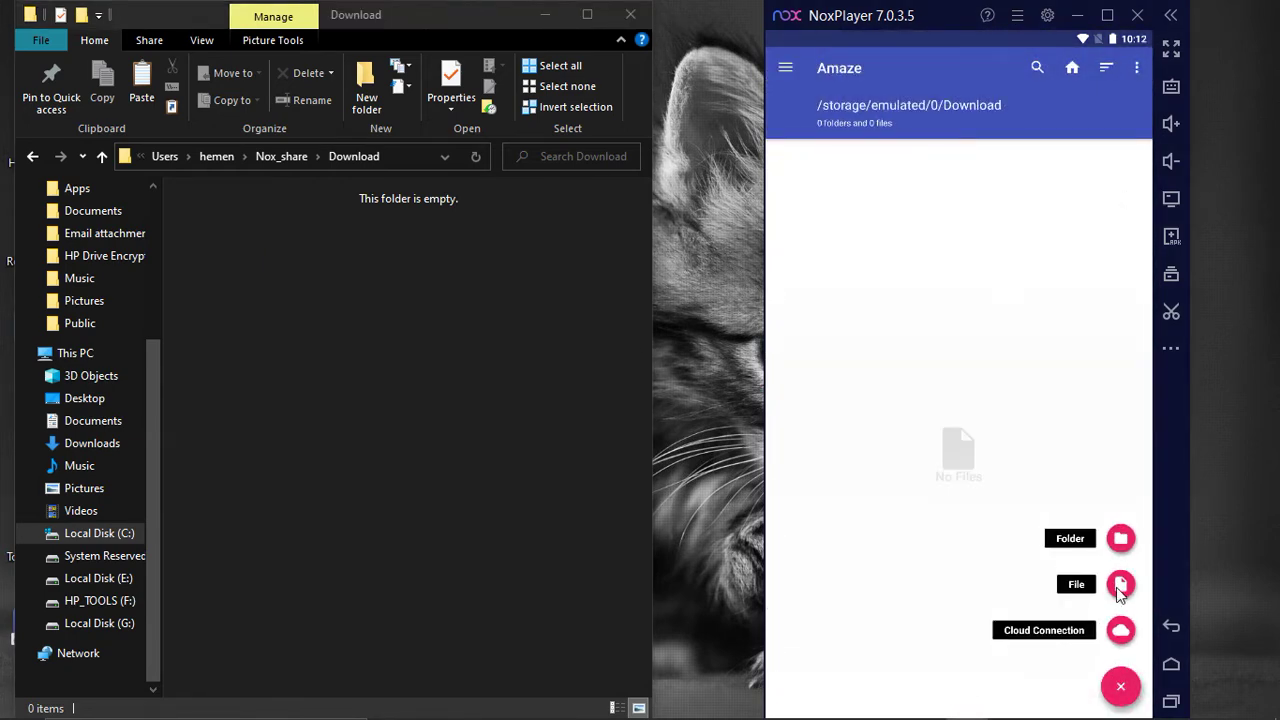
pyautogui.click(1121, 583)
pyautogui.write('dwnl')
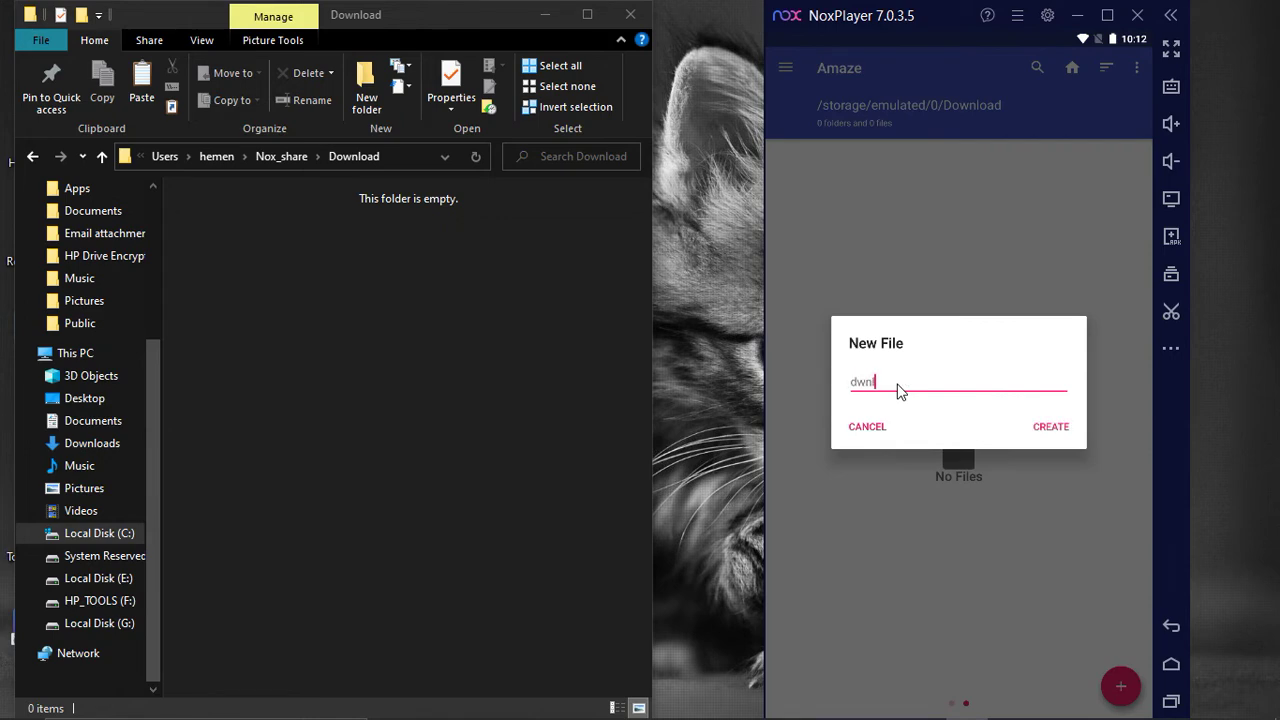
pyautogui.click(1066, 434)
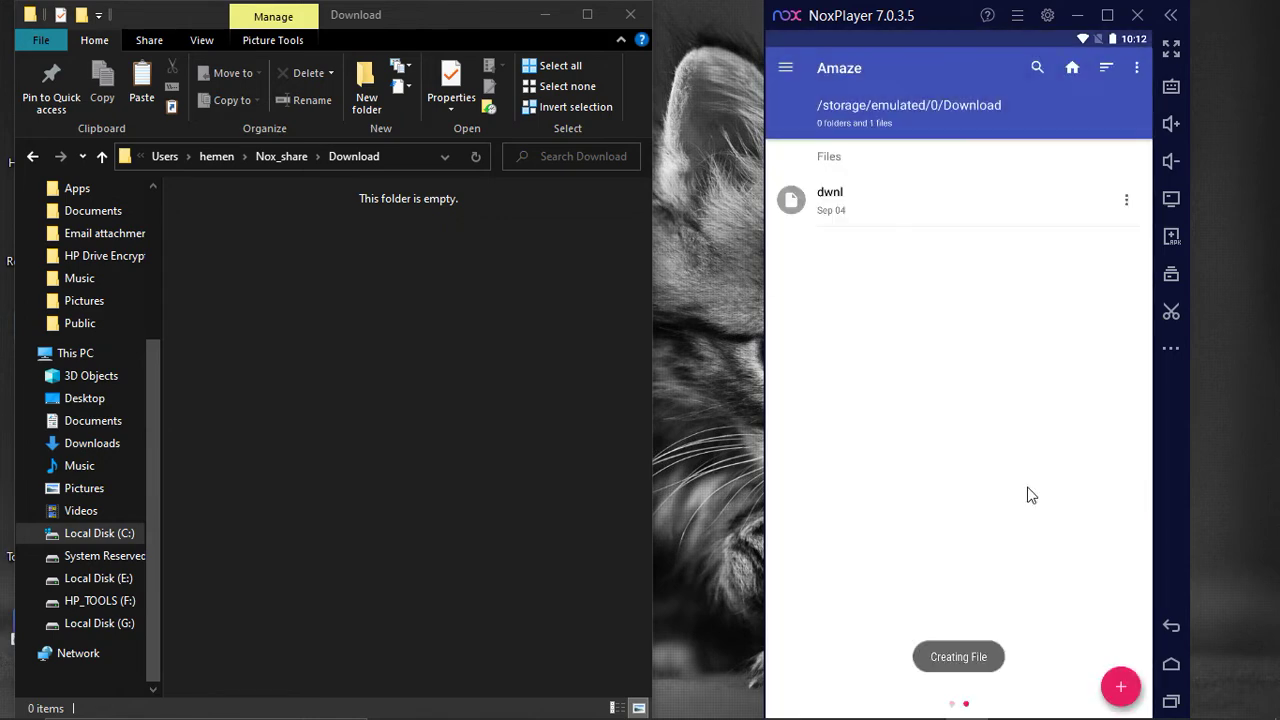
# Step: Create a Word document named dwn.docx in the PC Download folder and refresh Amaze's file list
pyautogui.rightClick(337, 251)
pyautogui.moveTo(440, 503)
pyautogui.click(630, 570)
pyautogui.write('d')
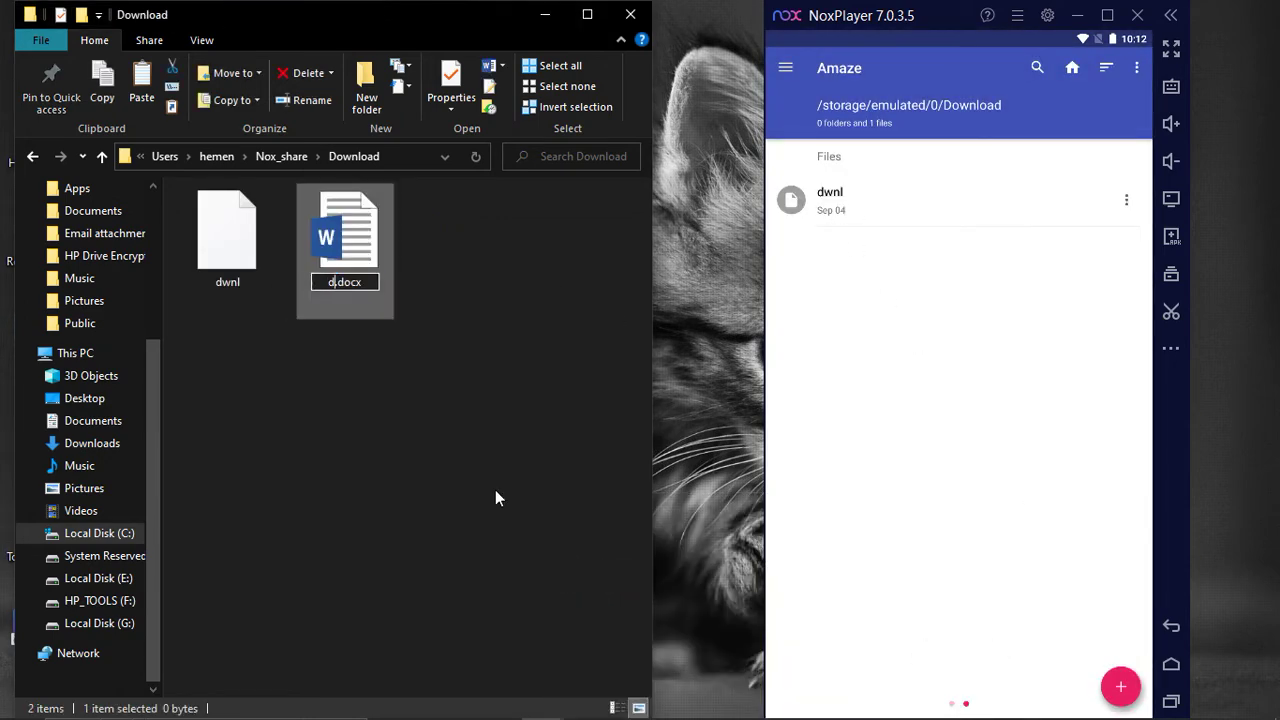
pyautogui.write('wn')
pyautogui.press('Return')
pyautogui.moveTo(987, 376); pyautogui.dragTo(957, 449)
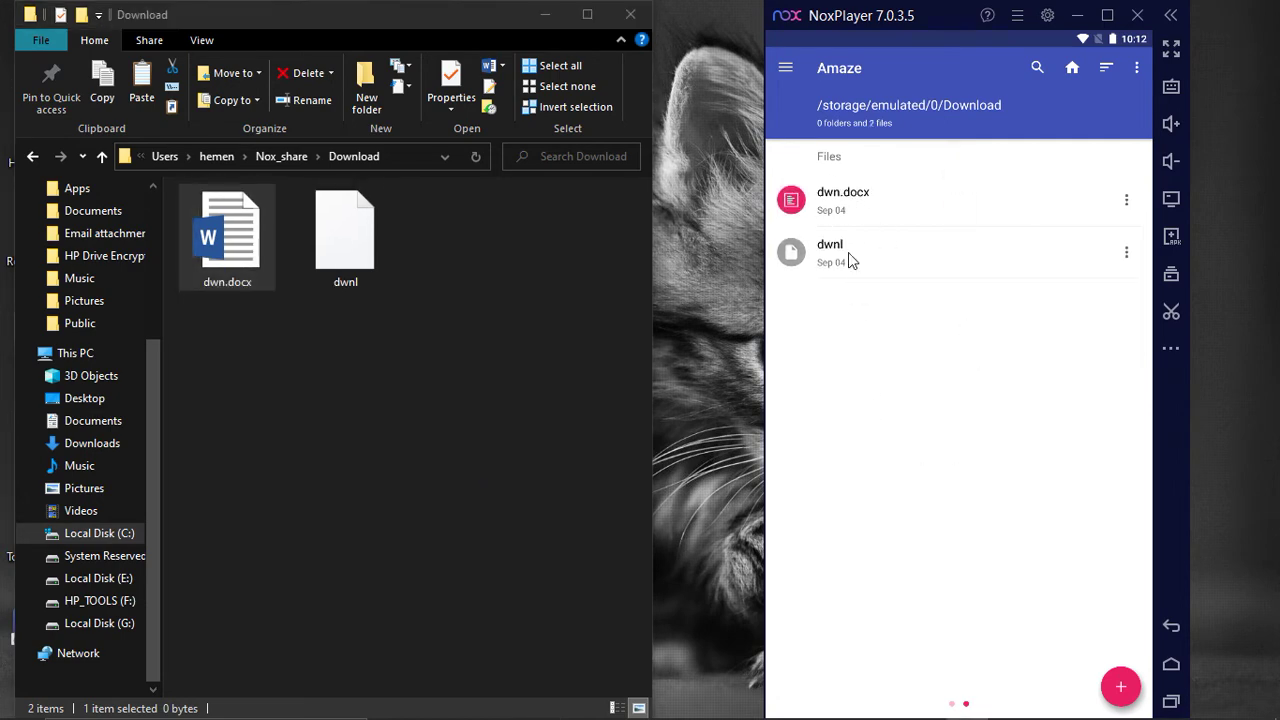
# Step: Delete dwn.docx and dwnl from the PC Download folder and refresh Amaze's file list
pyautogui.moveTo(412, 348); pyautogui.dragTo(188, 190)
pyautogui.rightClick(238, 229)
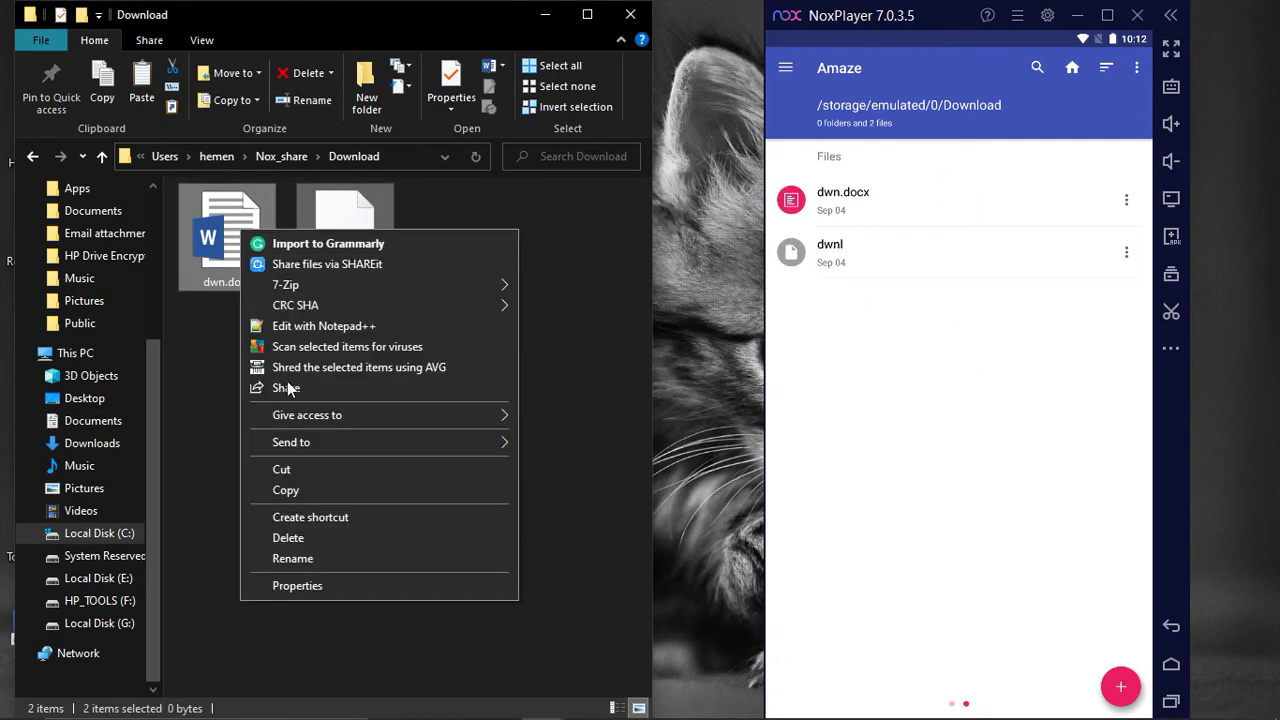
pyautogui.click(275, 538)
pyautogui.moveTo(900, 377); pyautogui.dragTo(914, 543)
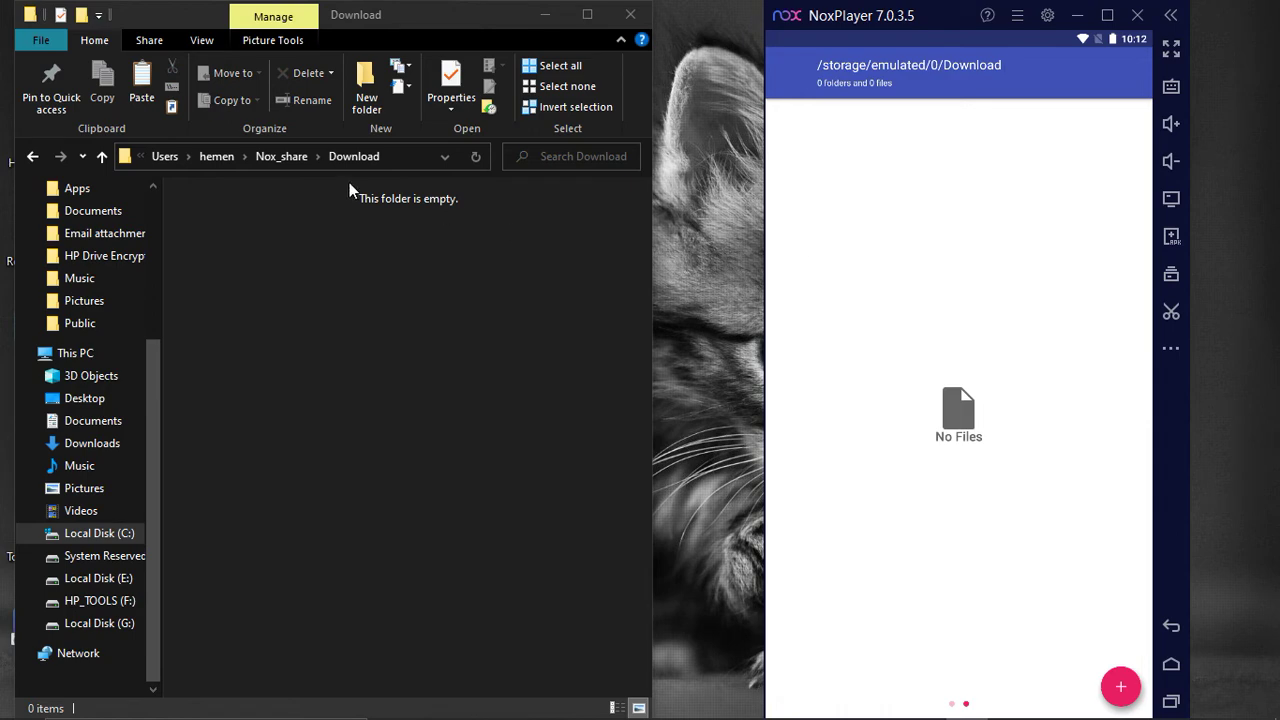
# Step: Open the AppShare folder inside Nox_share on the PC and the matching Apps folder in Amaze
pyautogui.click(286, 160)
pyautogui.click(240, 216)
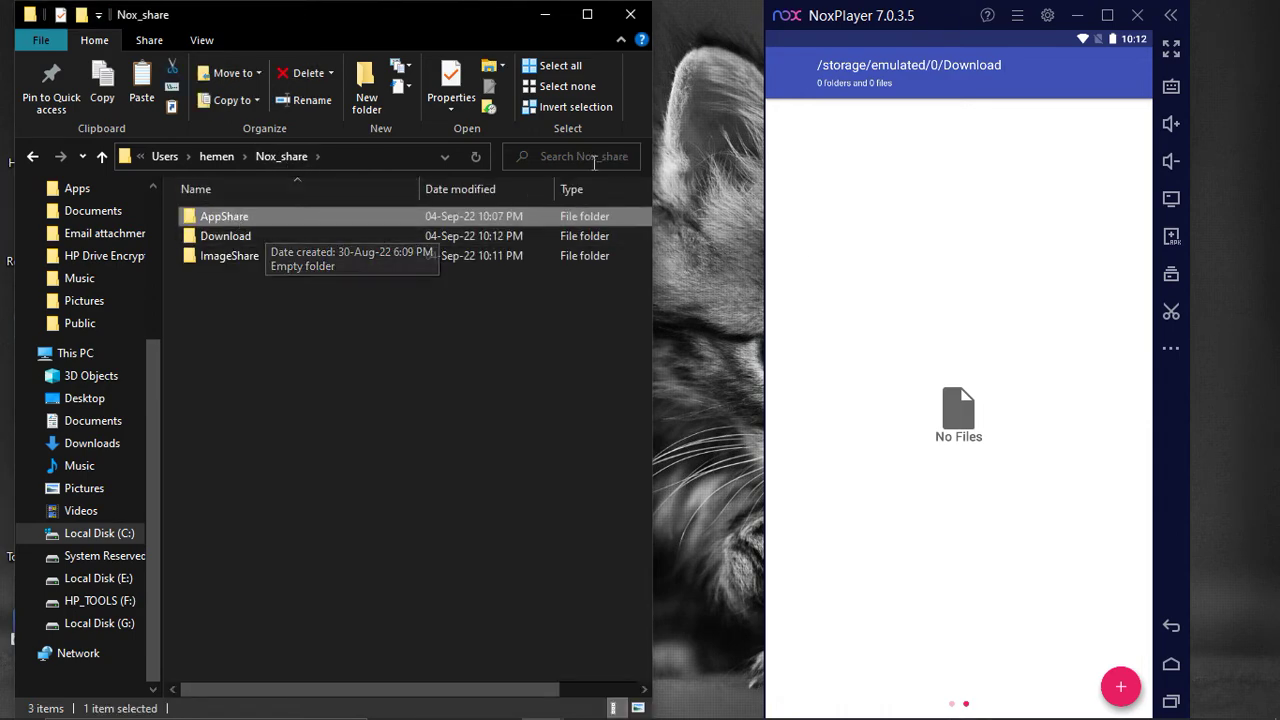
pyautogui.click(1171, 625)
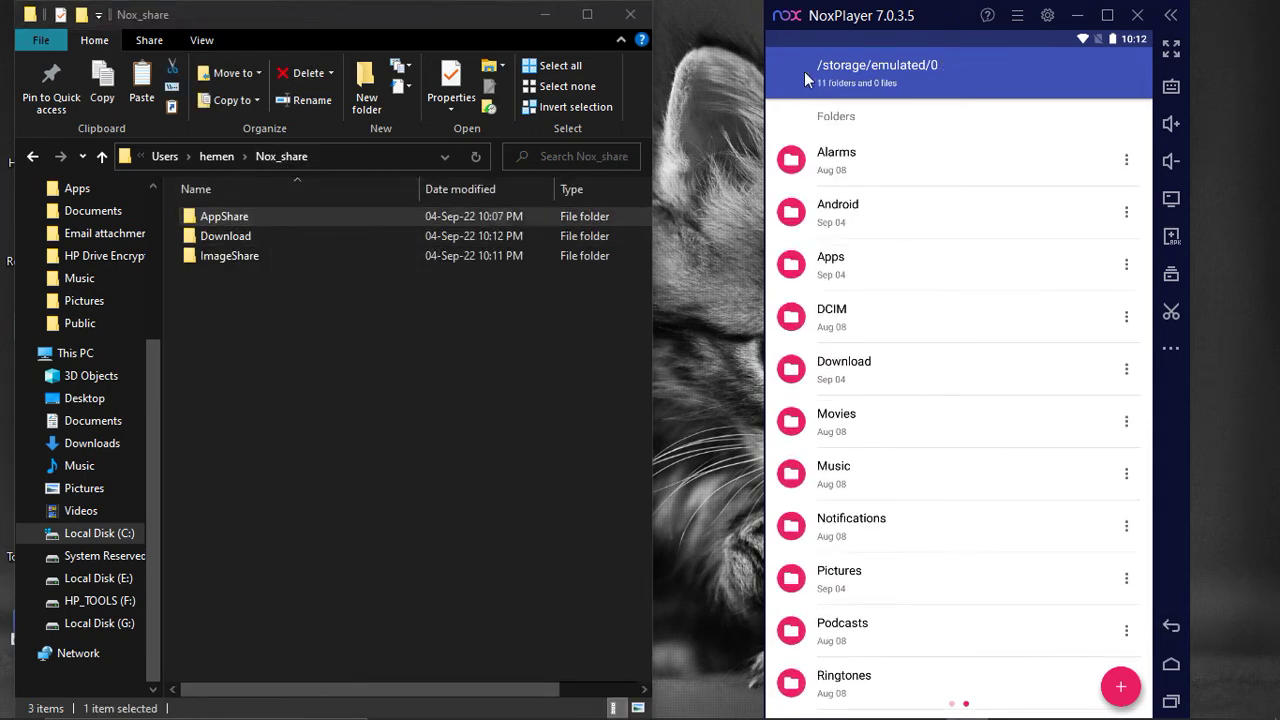
pyautogui.click(857, 274)
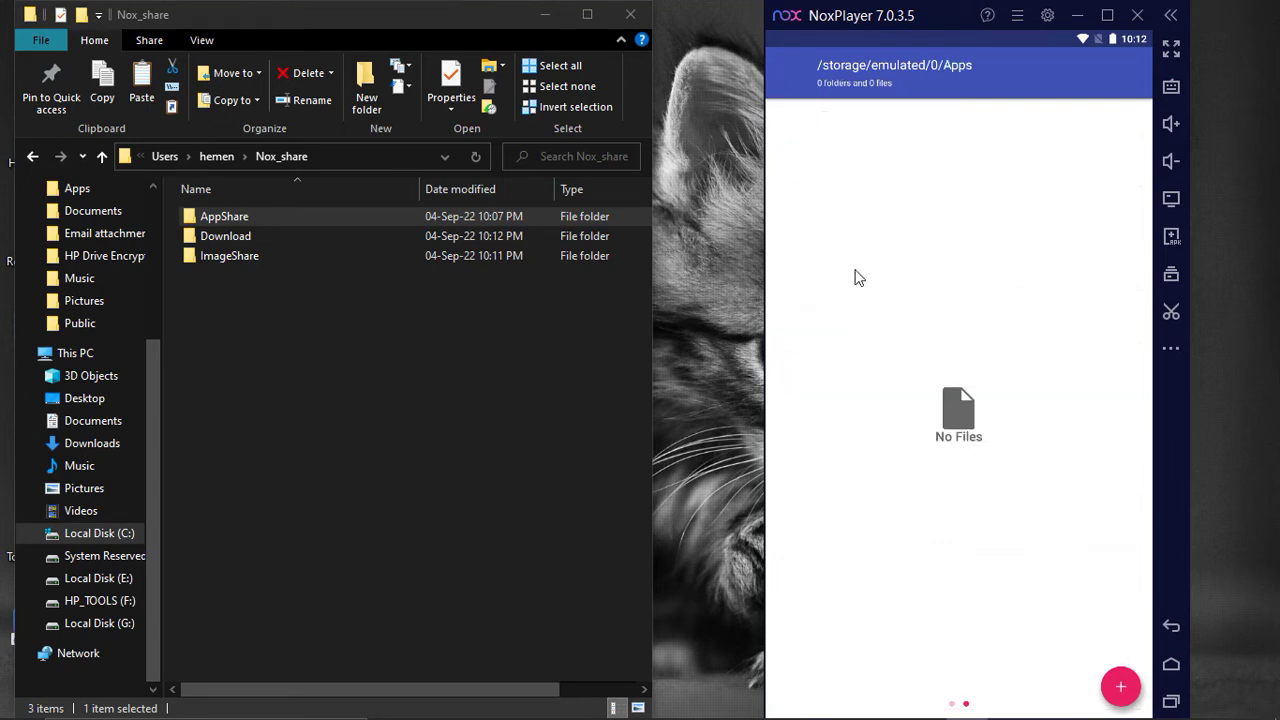
pyautogui.doubleClick(336, 226)
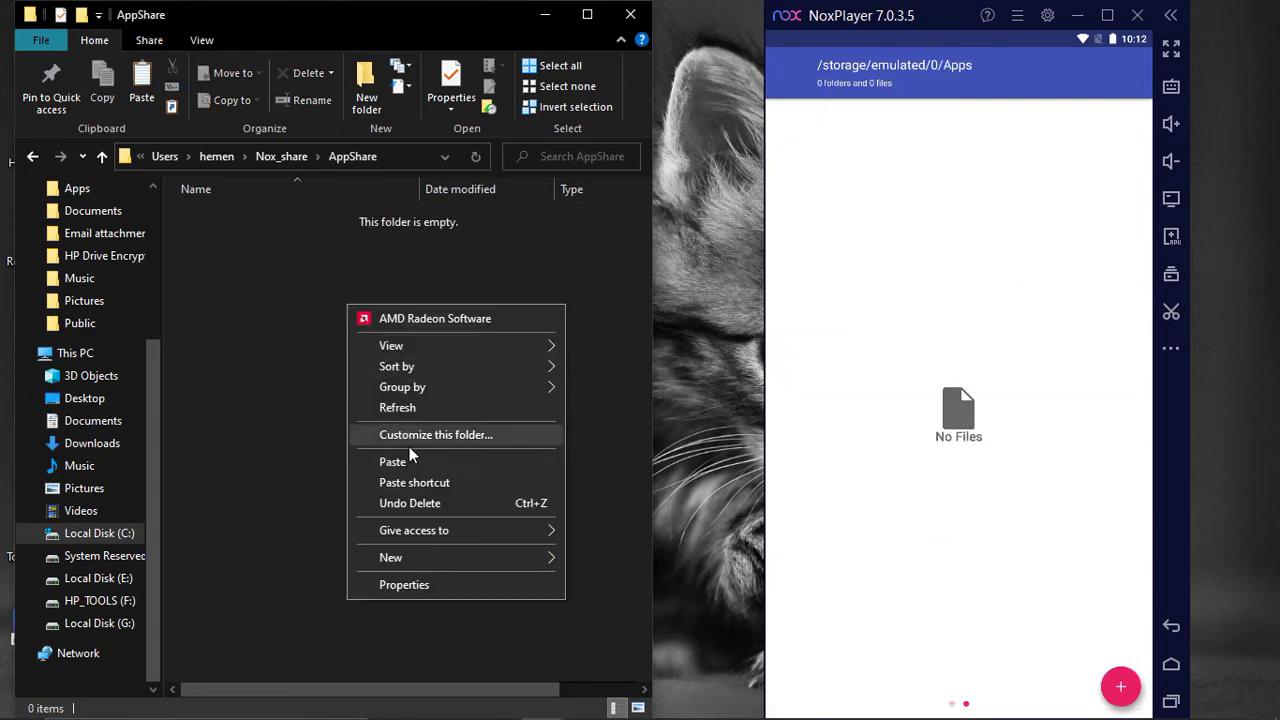
# Step: Create an Excel worksheet named abc.xlsx in the AppShare folder and refresh Amaze's Apps folder
pyautogui.rightClick(349, 306)
pyautogui.moveTo(430, 561)
pyautogui.click(680, 531)
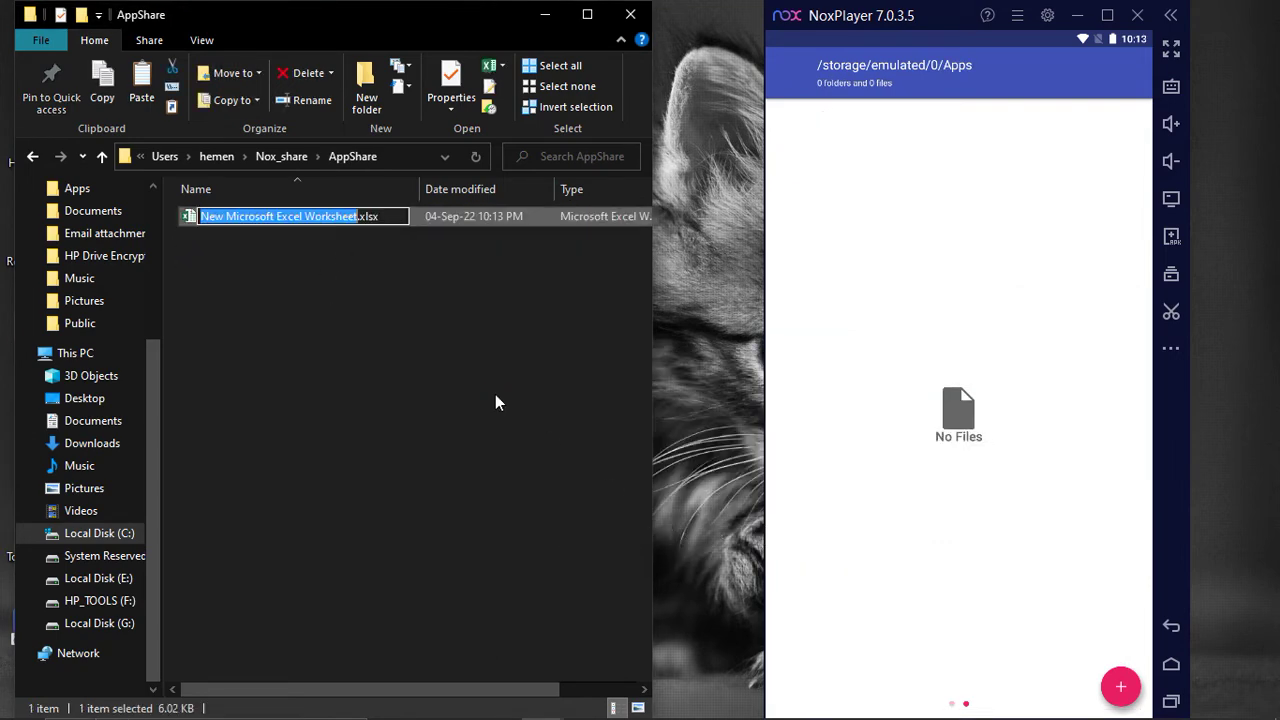
pyautogui.write('abc')
pyautogui.press('Return')
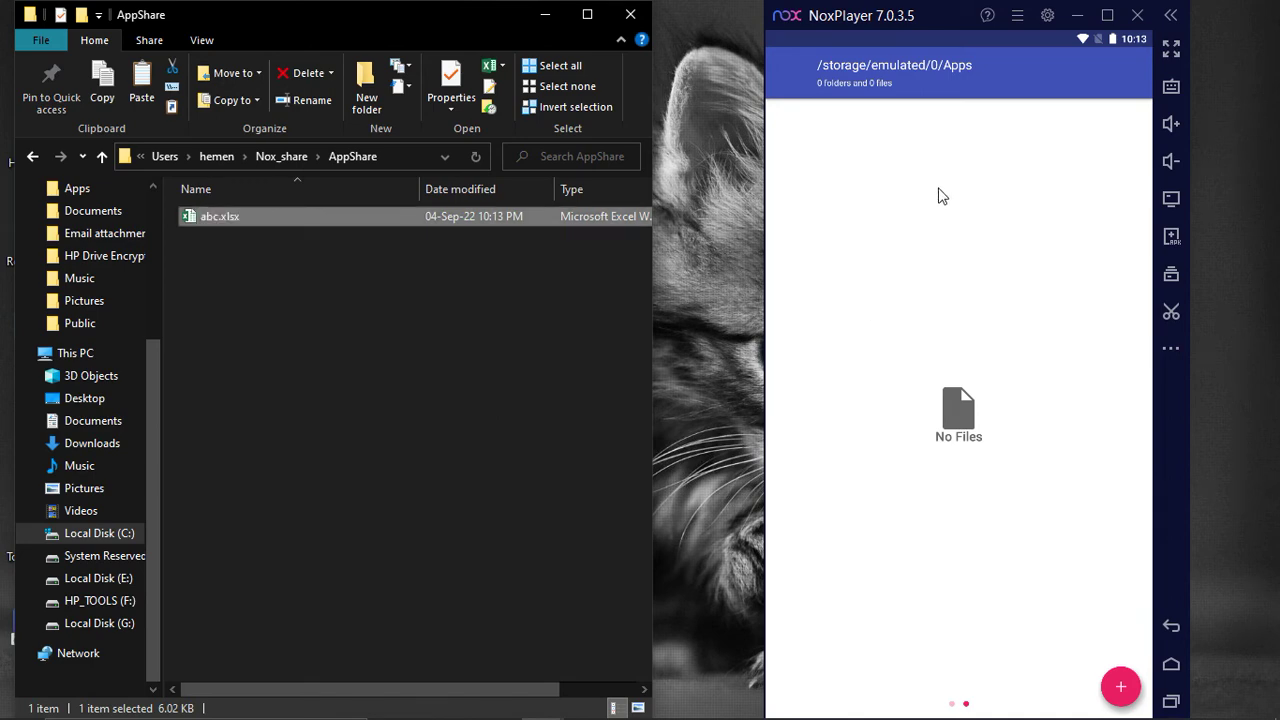
pyautogui.moveTo(944, 194); pyautogui.dragTo(948, 316)
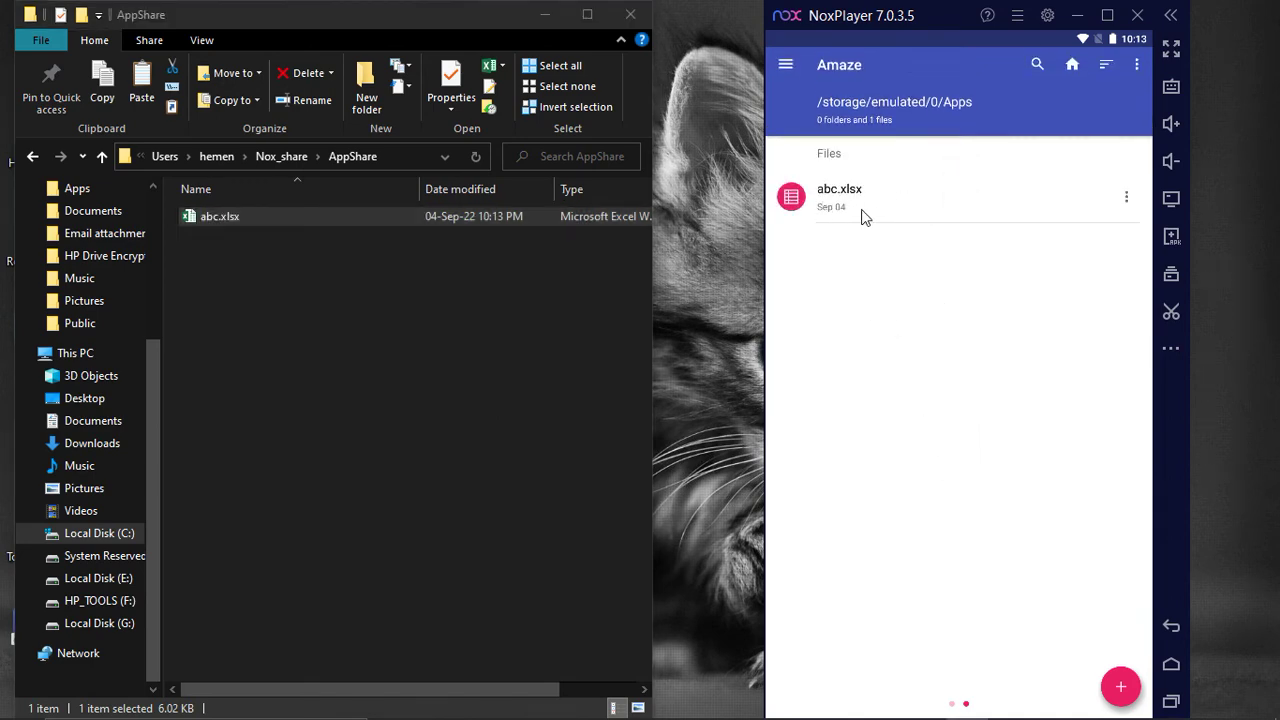
# Step: Delete abc.xlsx from the Apps folder in Amaze
pyautogui.click(942, 194)
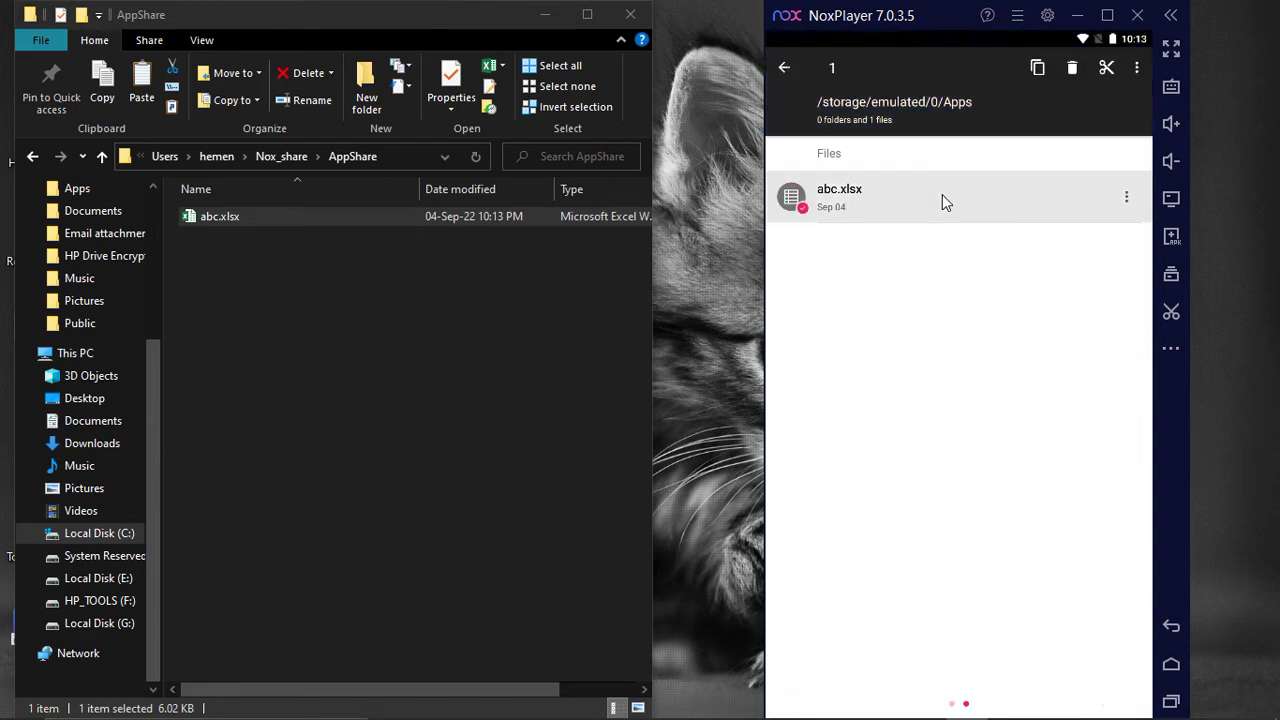
pyautogui.click(1071, 70)
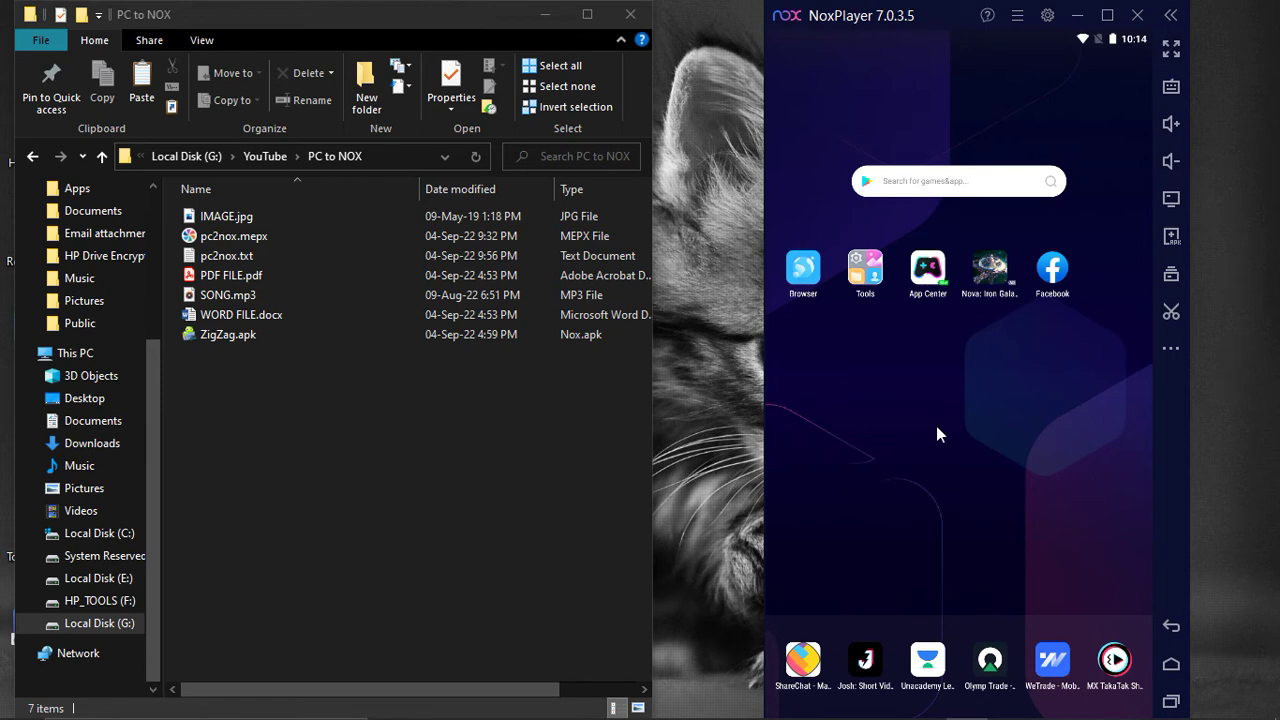
# Step: Copy all the files in the PC to NOX folder, from IMAGE.jpg through ZigZag.apk
pyautogui.moveTo(281, 451); pyautogui.dragTo(195, 216)
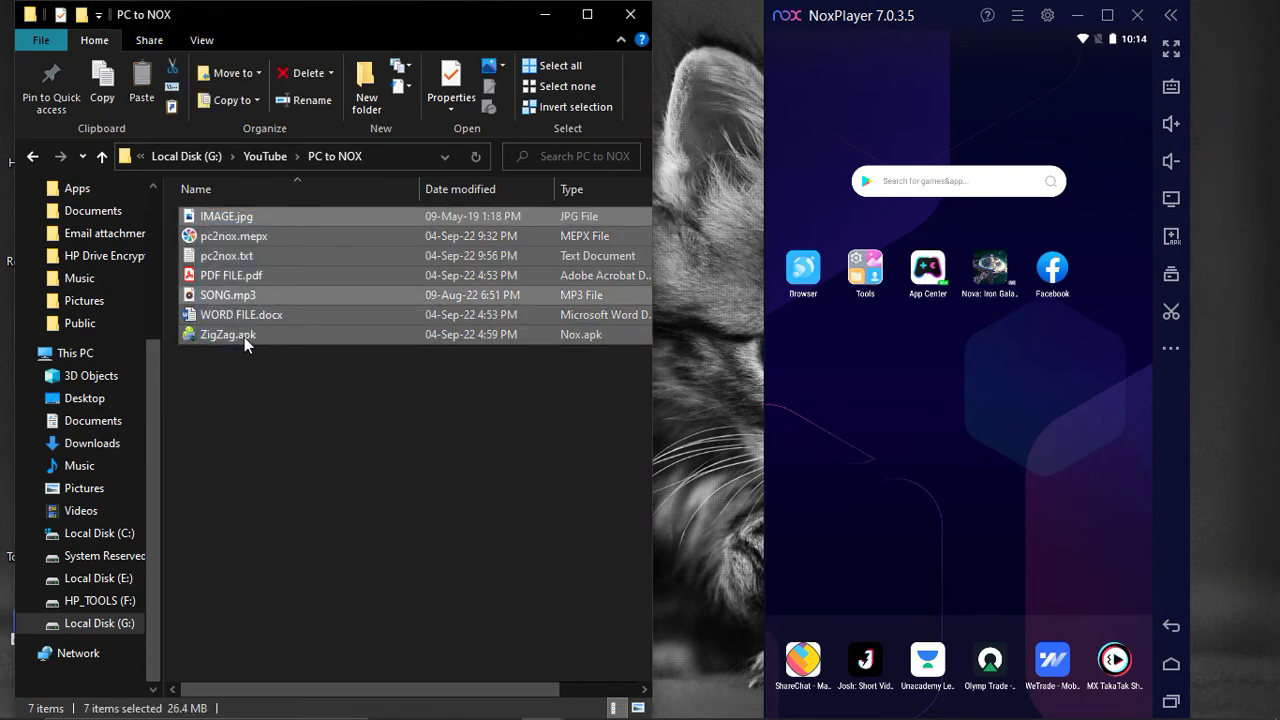
pyautogui.rightClick(250, 338)
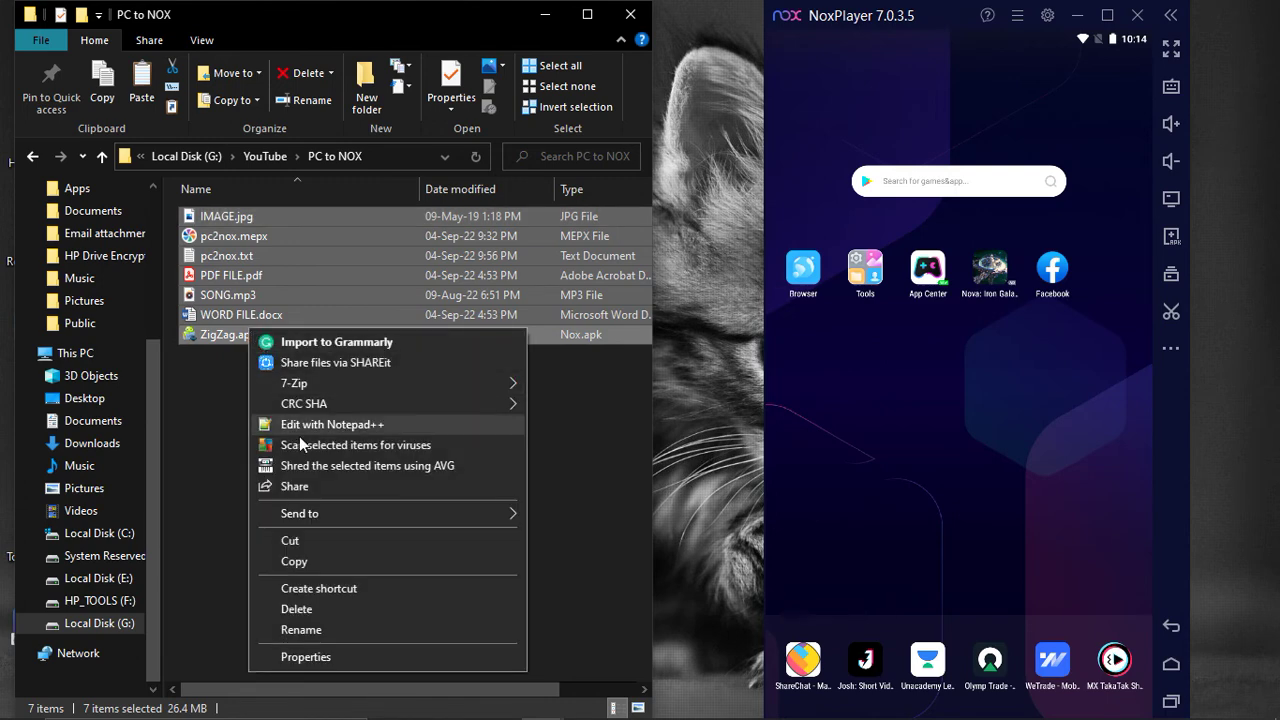
pyautogui.click(325, 560)
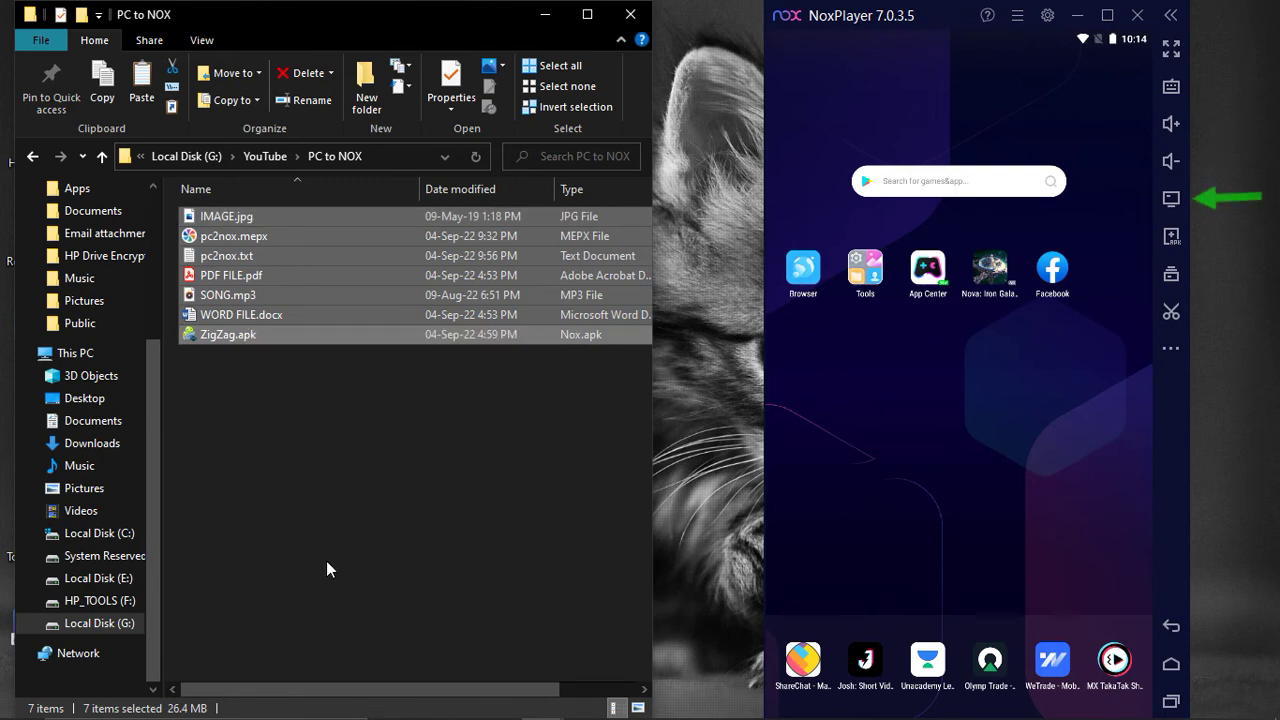
# Step: Open the PC shared folder through NoxPlayer's File Assistant and go into its Download folder
pyautogui.click(1173, 200)
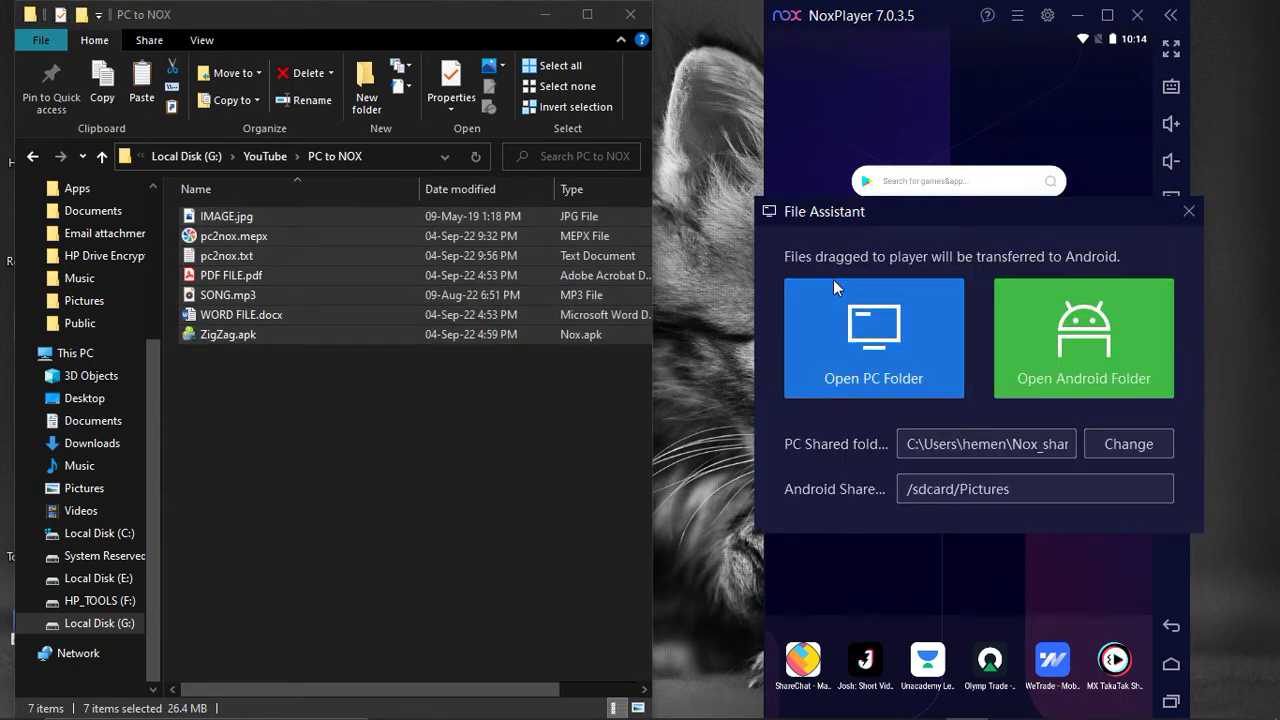
pyautogui.click(884, 341)
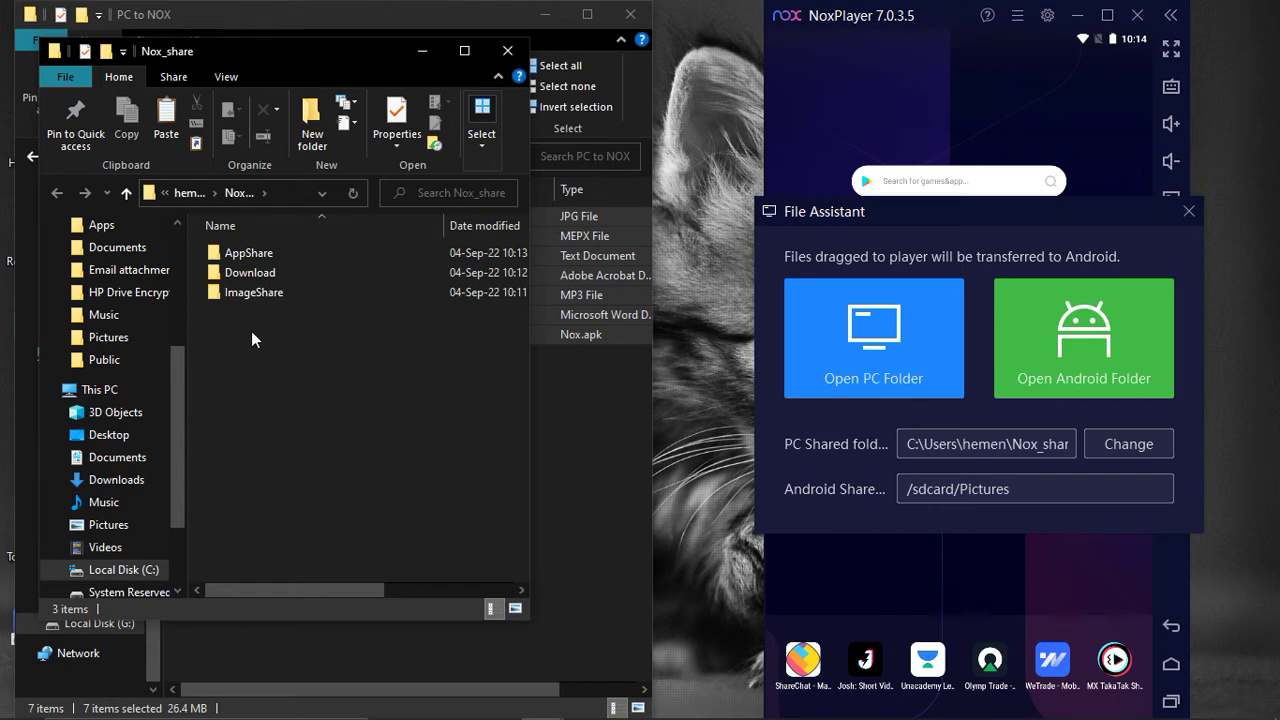
pyautogui.doubleClick(292, 276)
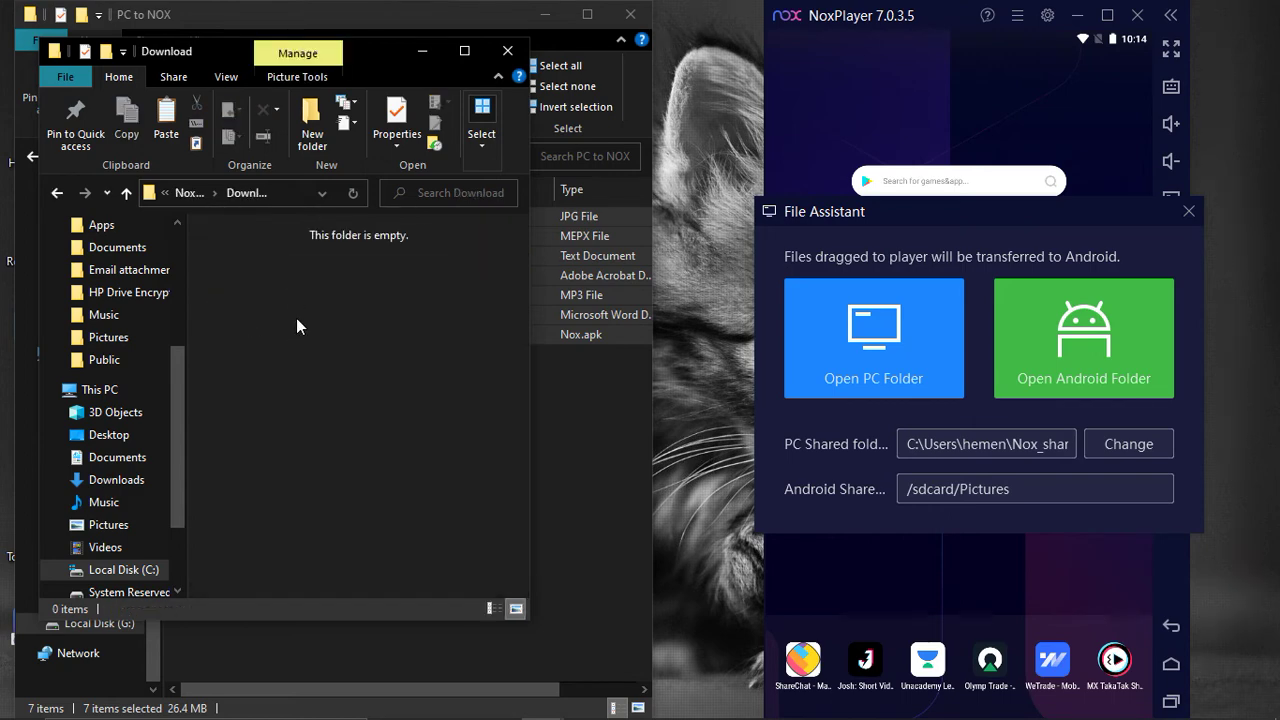
# Step: Paste the copied files into the Nox_share Download folder and enlarge its window to show them all
pyautogui.rightClick(296, 318)
pyautogui.click(367, 480)
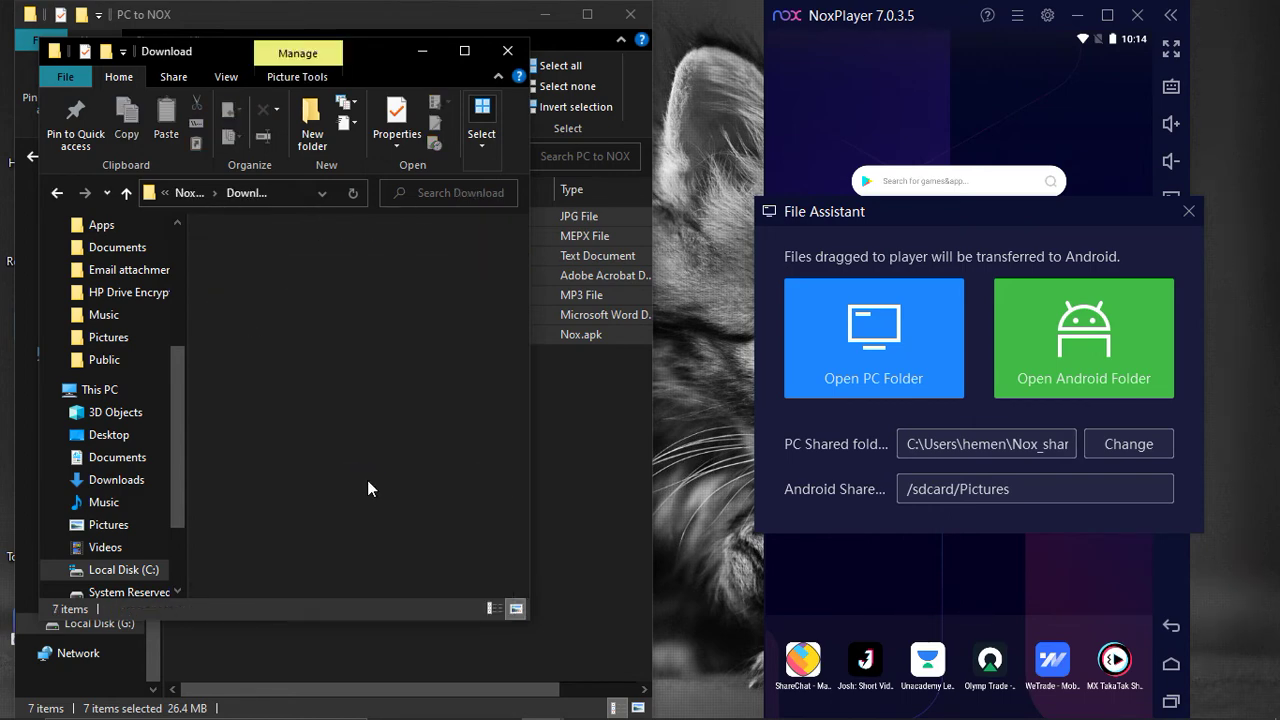
pyautogui.click(377, 475)
pyautogui.moveTo(530, 560); pyautogui.dragTo(706, 652)
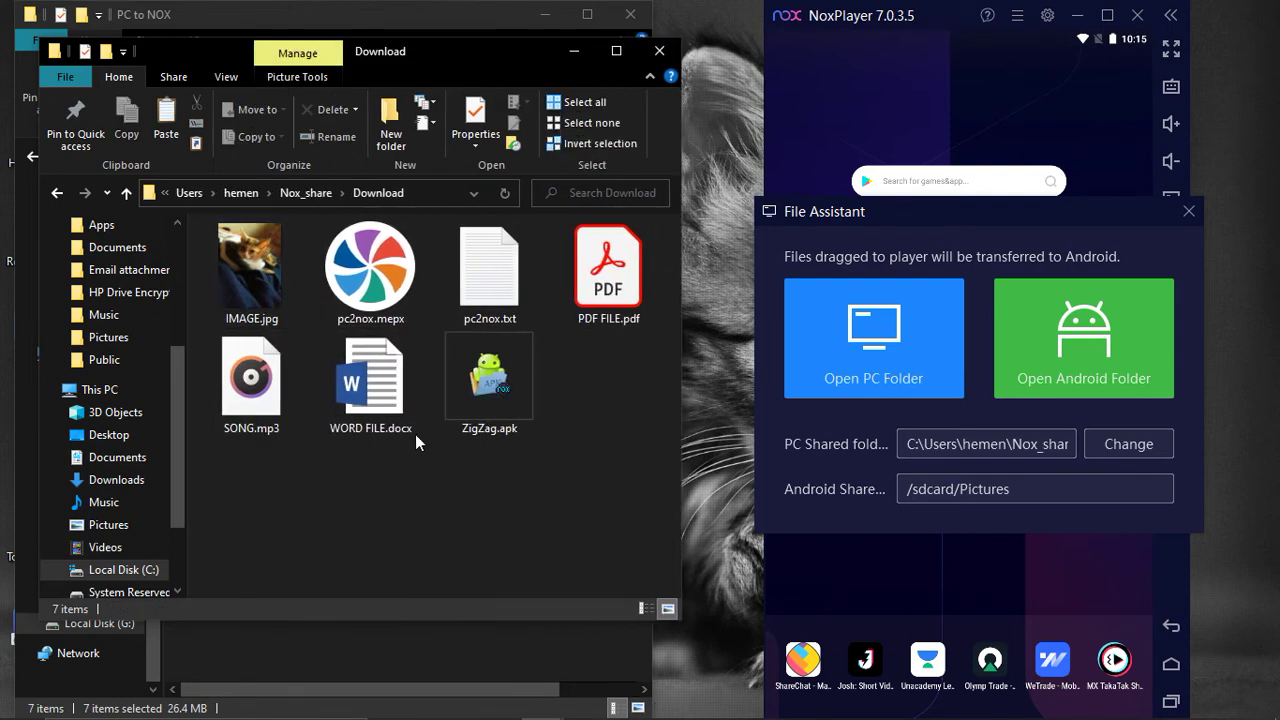
# Step: Close the File Assistant and open the Download folder in Amaze from NoxPlayer's Tools group
pyautogui.click(1189, 211)
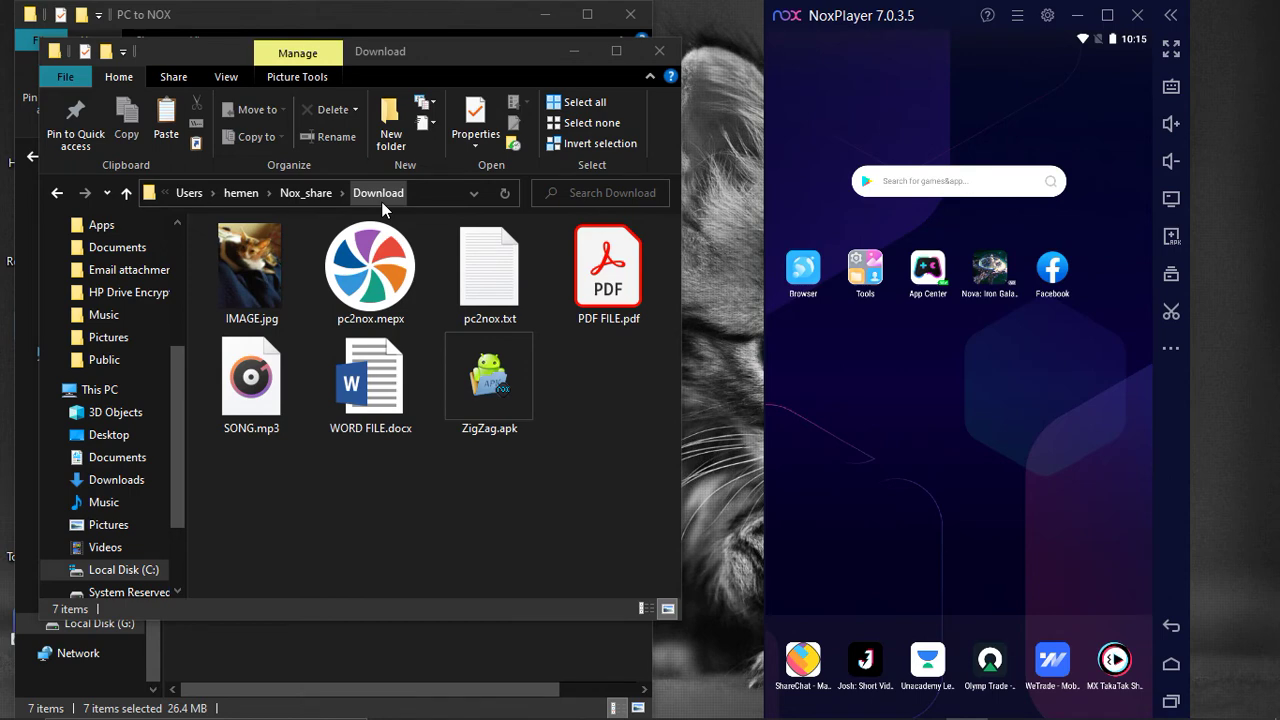
pyautogui.click(868, 282)
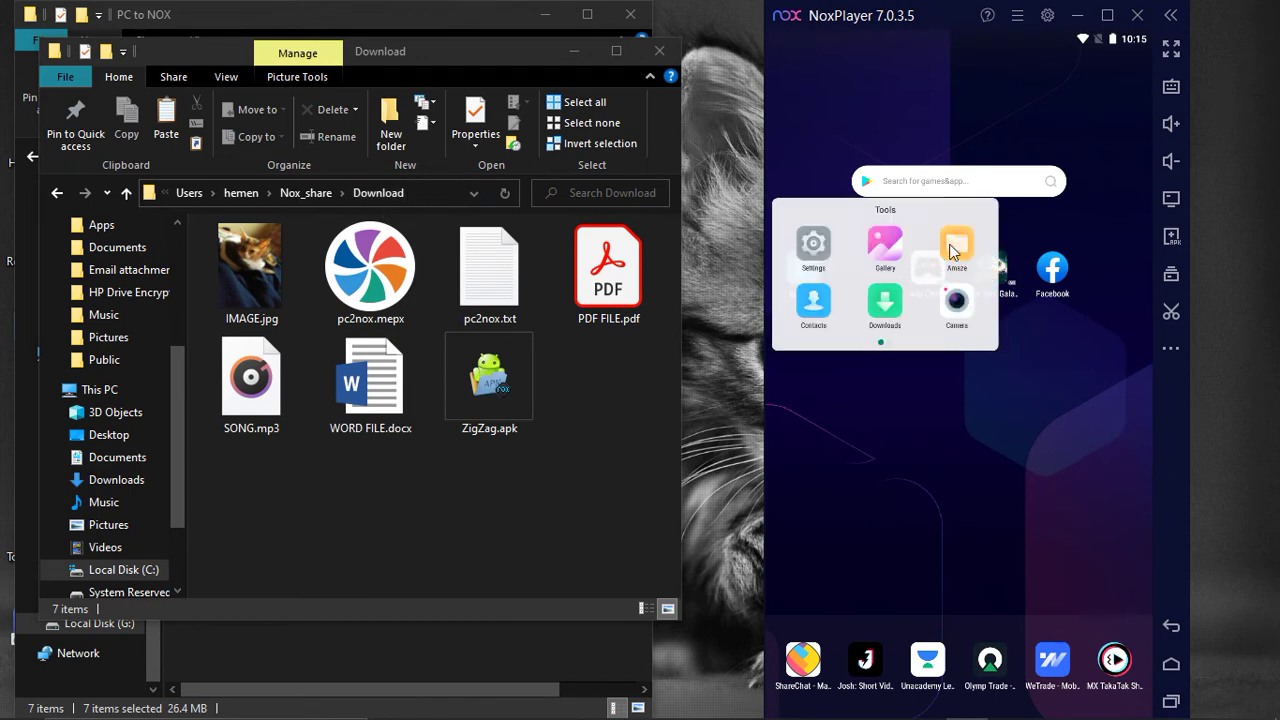
pyautogui.click(965, 252)
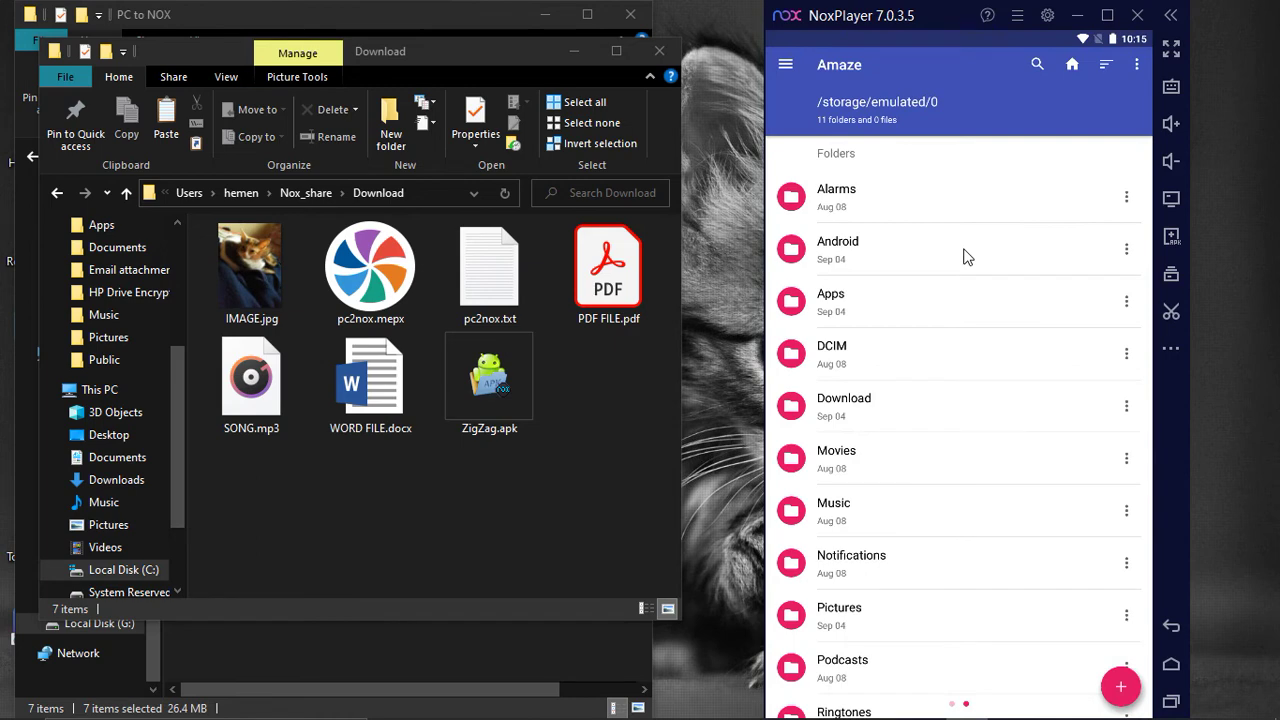
pyautogui.click(860, 408)
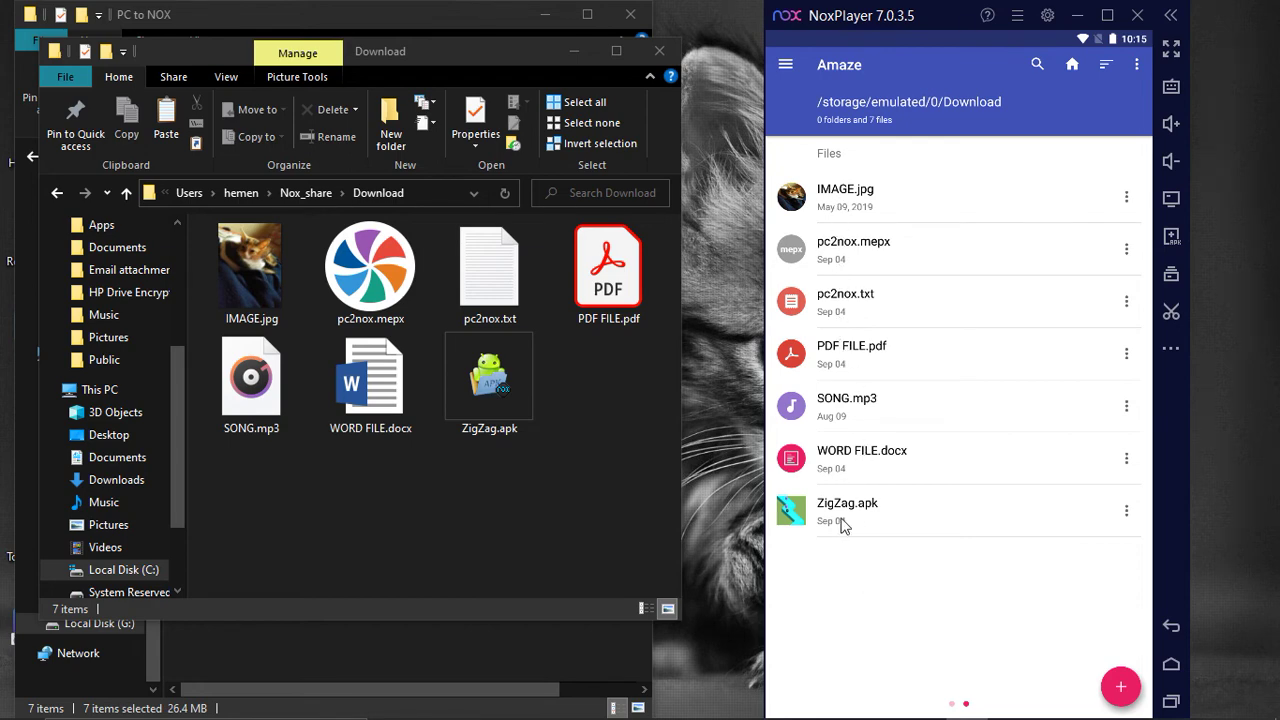
# Step: Copy IMAGE.jpg from Amaze's Download folder and paste it into the DCIM folder
pyautogui.click(1120, 208)
pyautogui.click(1038, 298)
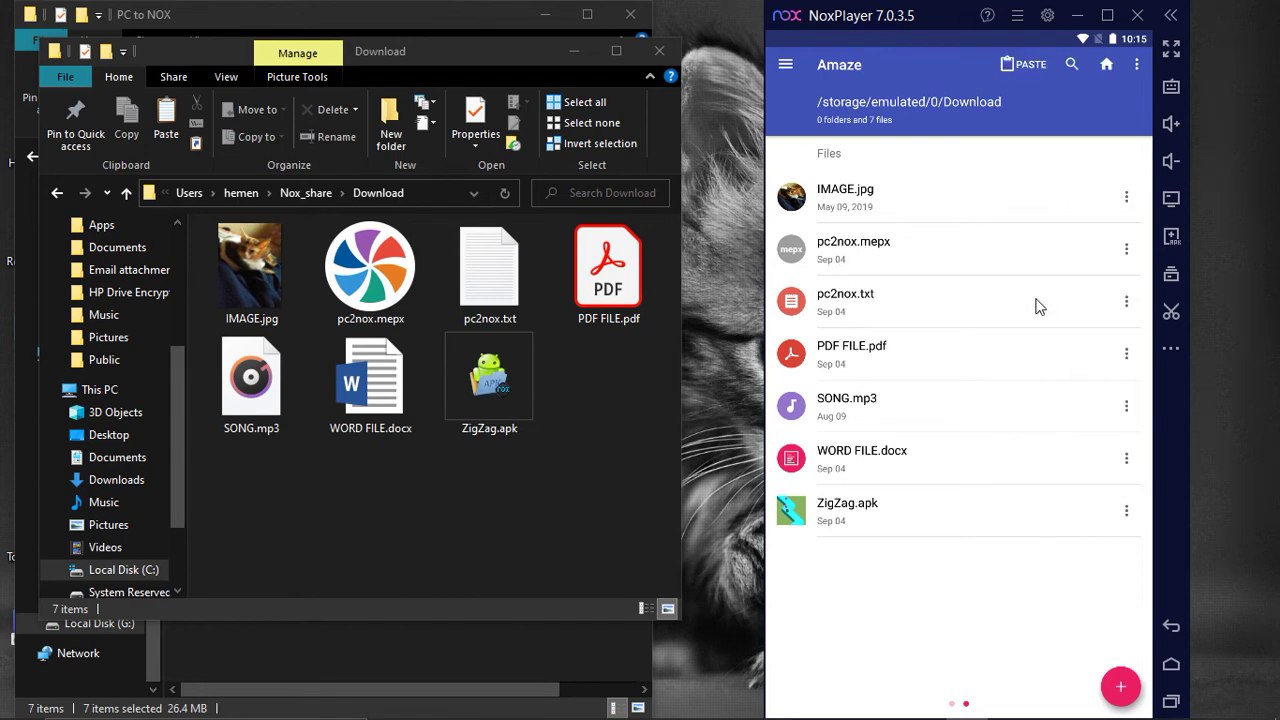
pyautogui.click(1171, 628)
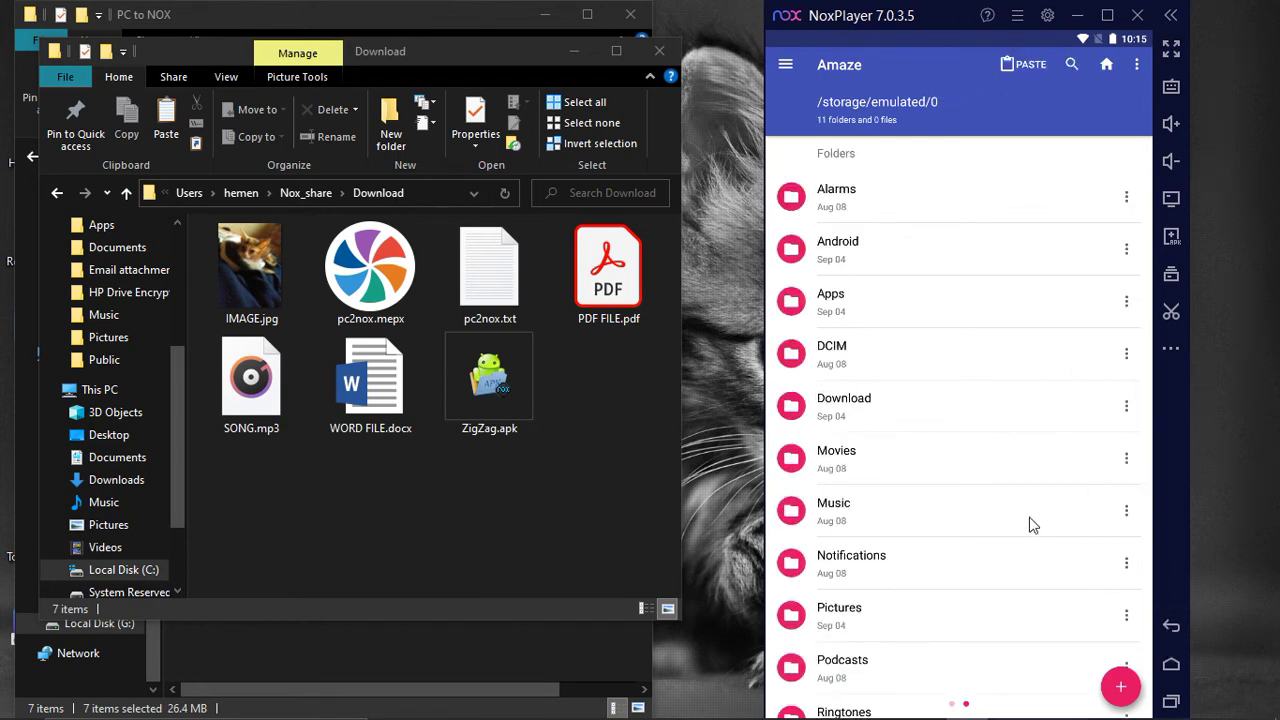
pyautogui.click(860, 346)
pyautogui.click(1024, 64)
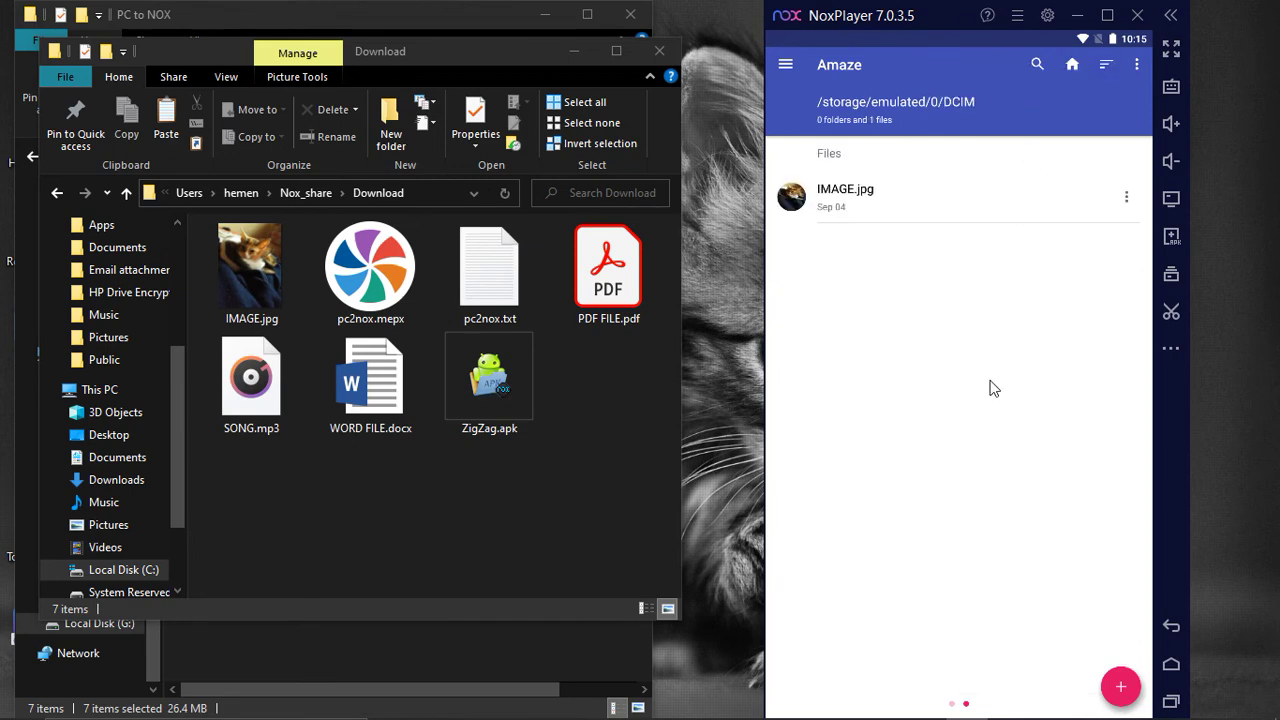
# Step: Return to Amaze's Download folder and permanently delete IMAGE.jpg from it
pyautogui.click(1171, 627)
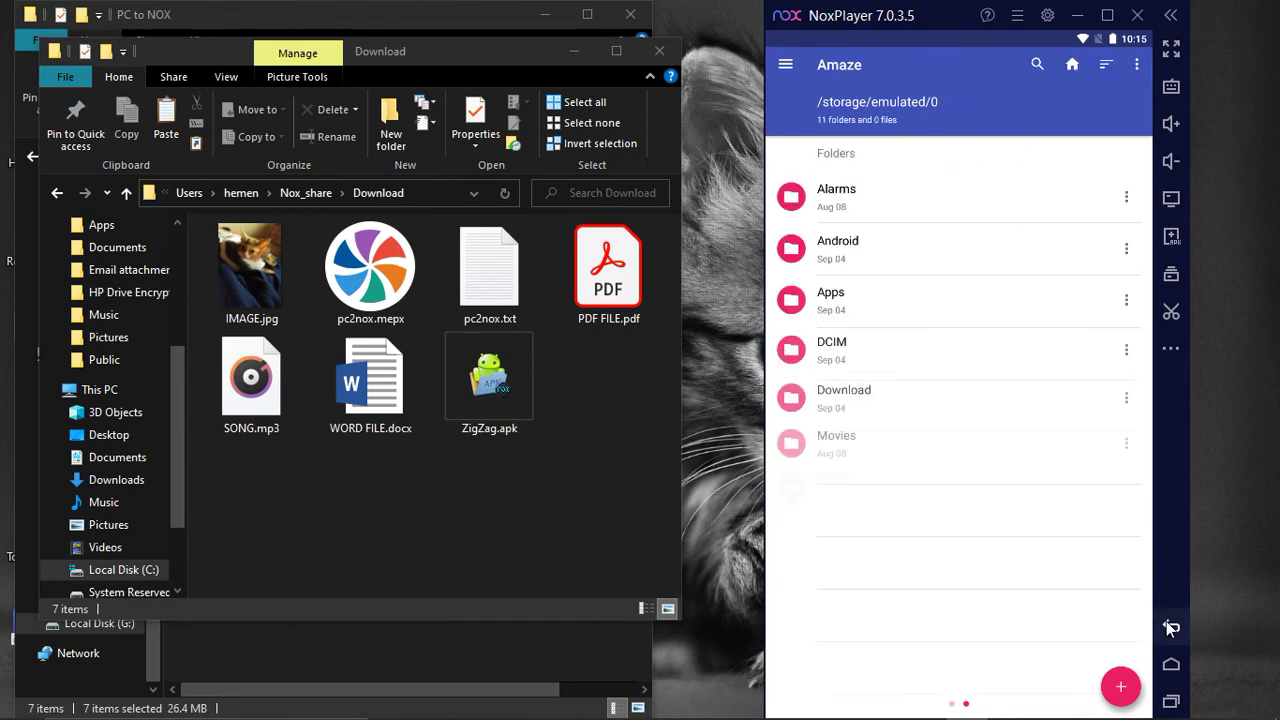
pyautogui.click(910, 405)
pyautogui.click(850, 197)
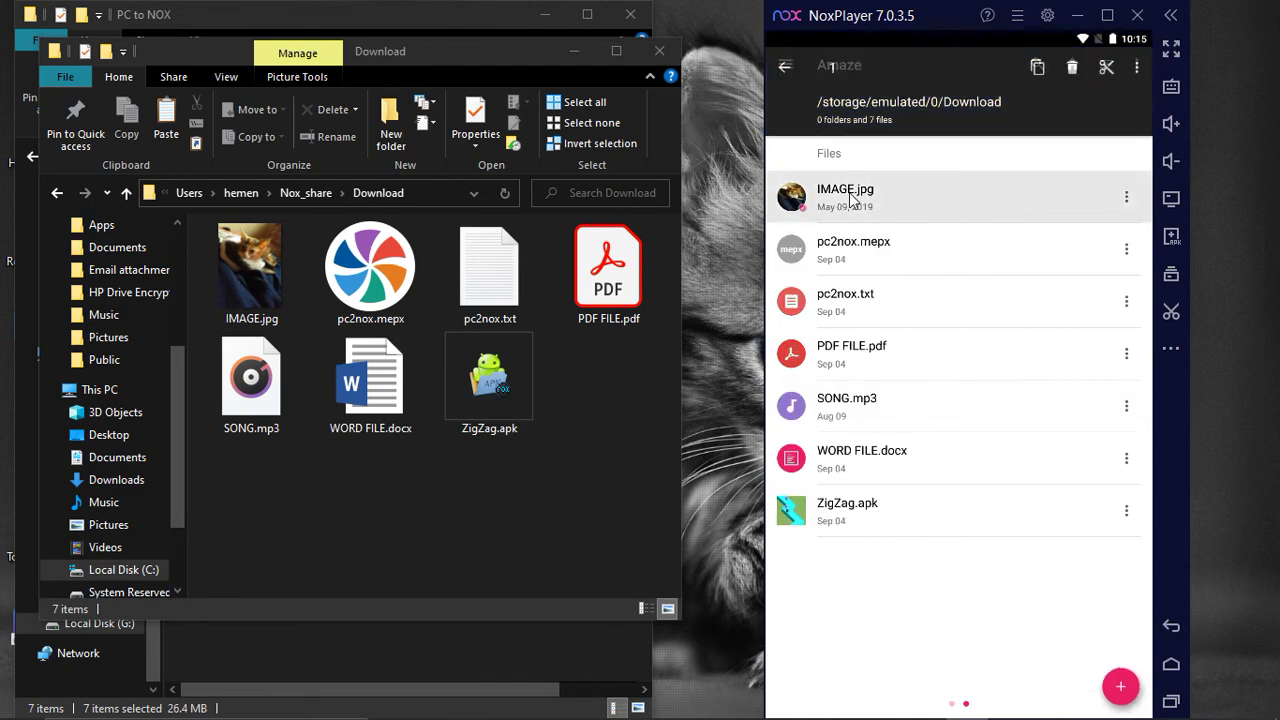
pyautogui.click(1072, 66)
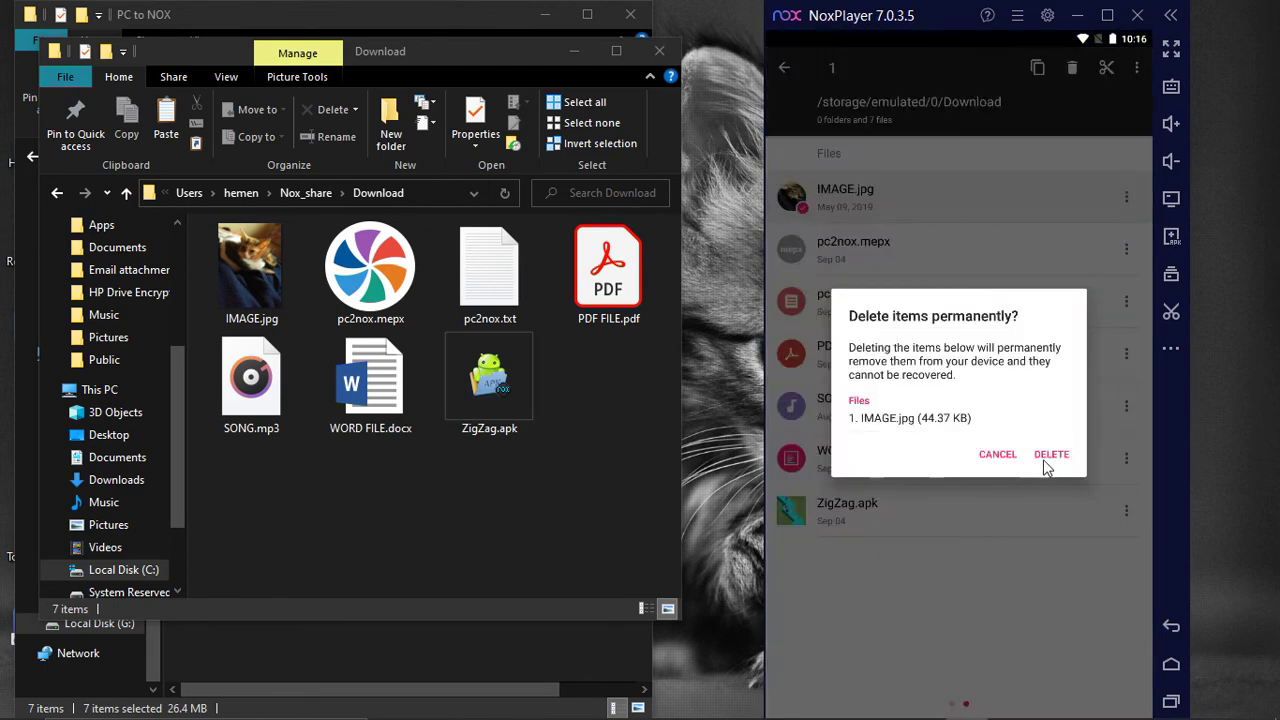
pyautogui.click(1047, 462)
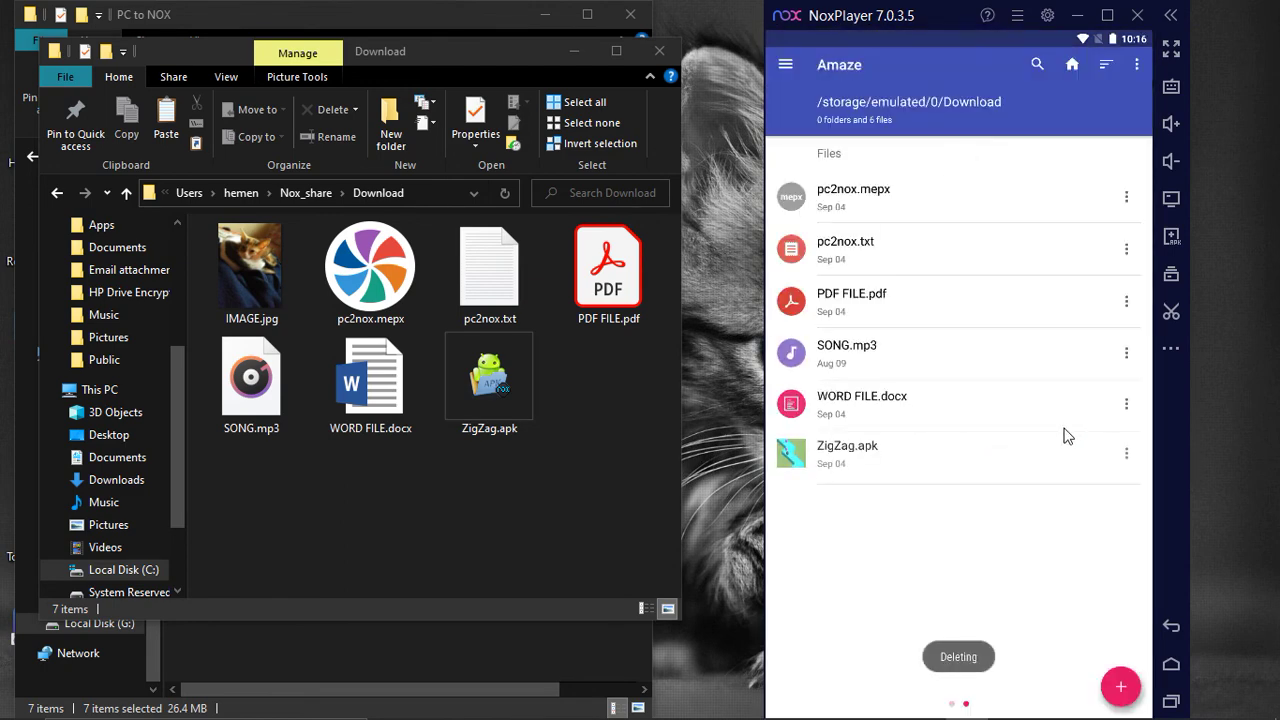
# Step: Open the DCIM folder in Amaze and view the copied IMAGE.jpg
pyautogui.click(1168, 624)
pyautogui.click(914, 355)
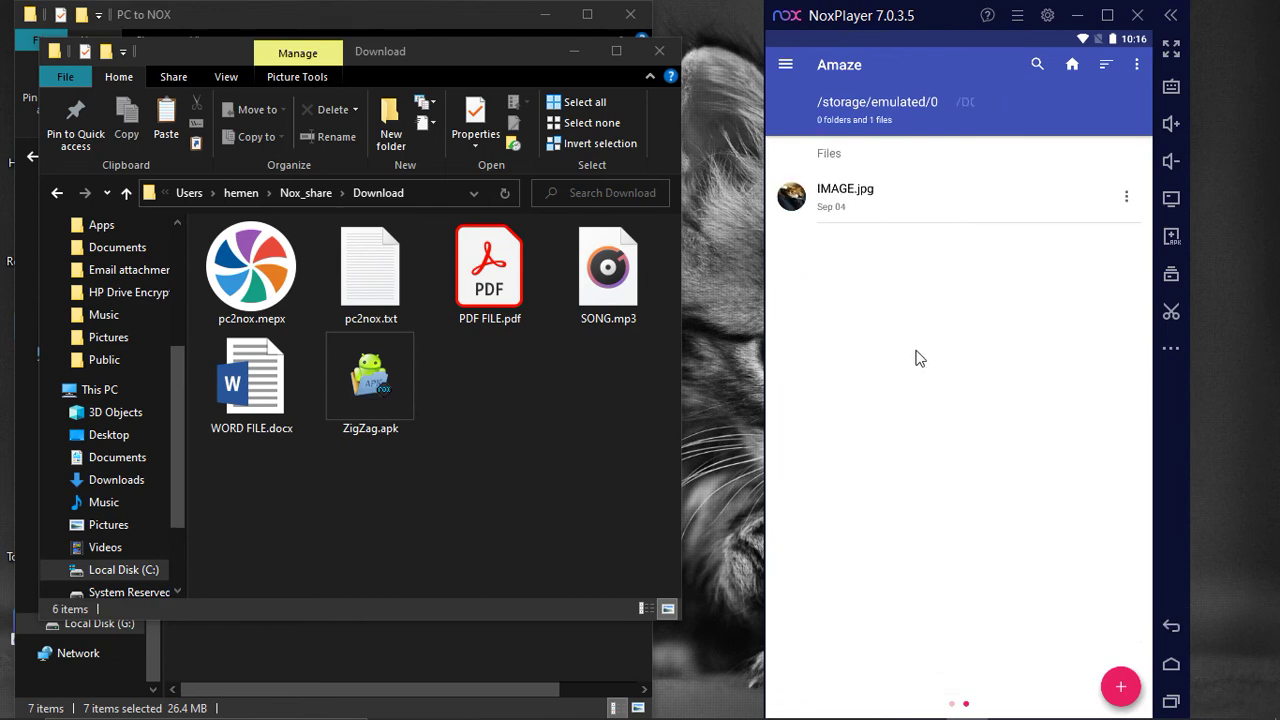
pyautogui.click(826, 216)
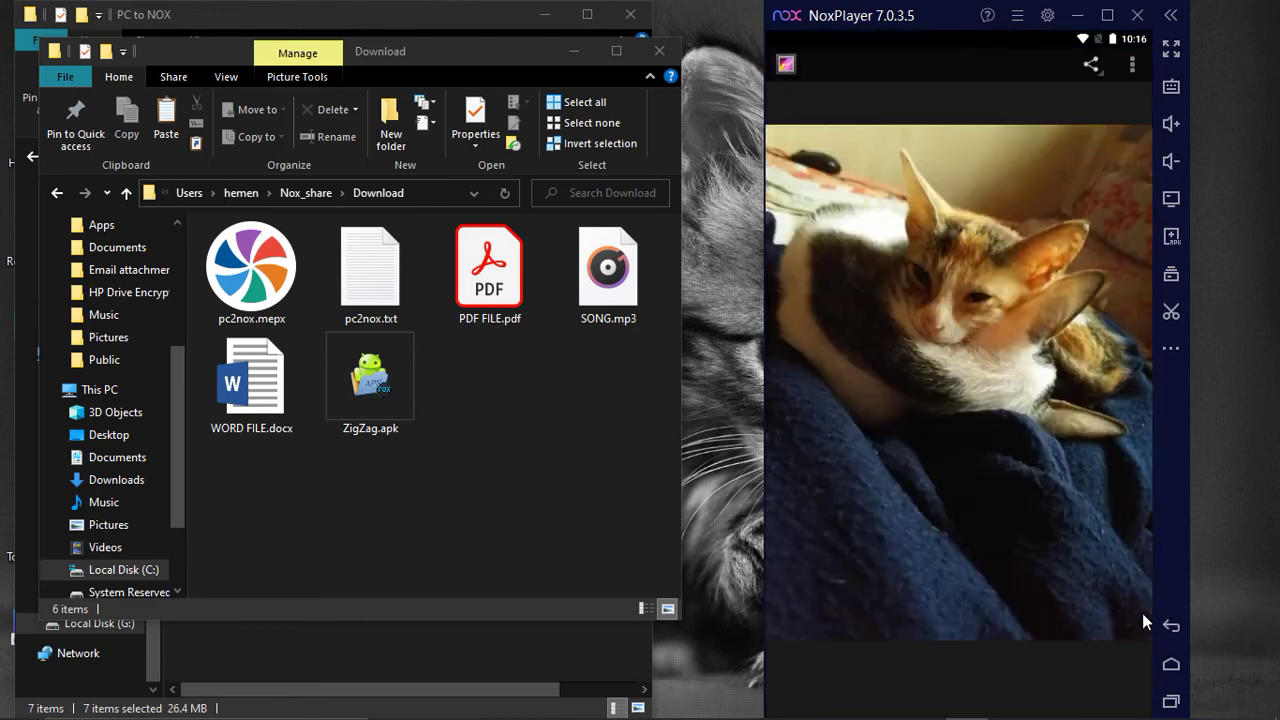